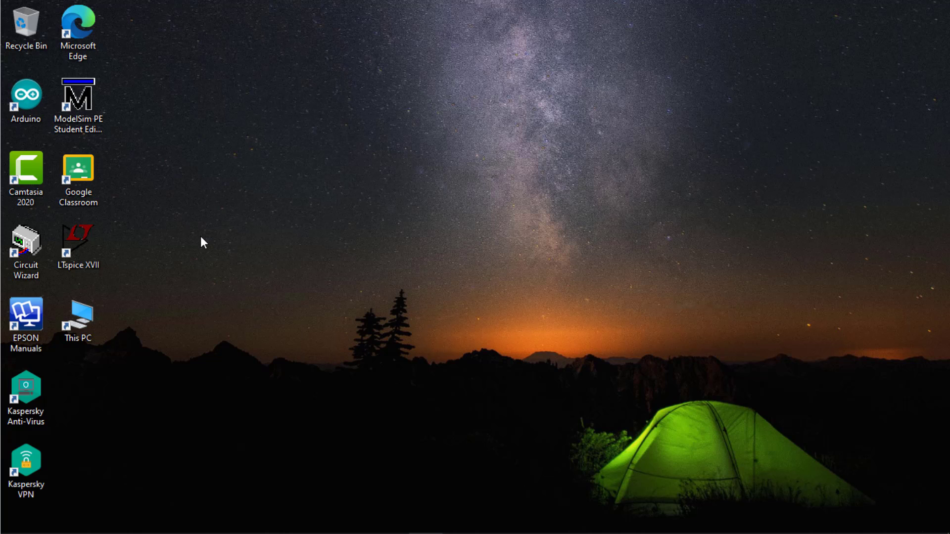
# - Open Circuit Wizard in a maximized window and switch the blank circuit diagram to Normal view
pyautogui.doubleClick(16, 250)
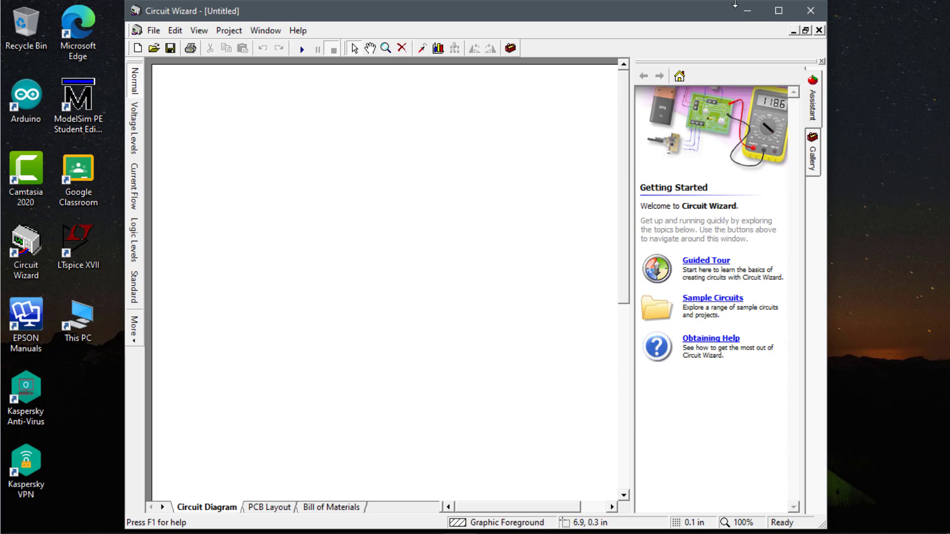
pyautogui.click(778, 11)
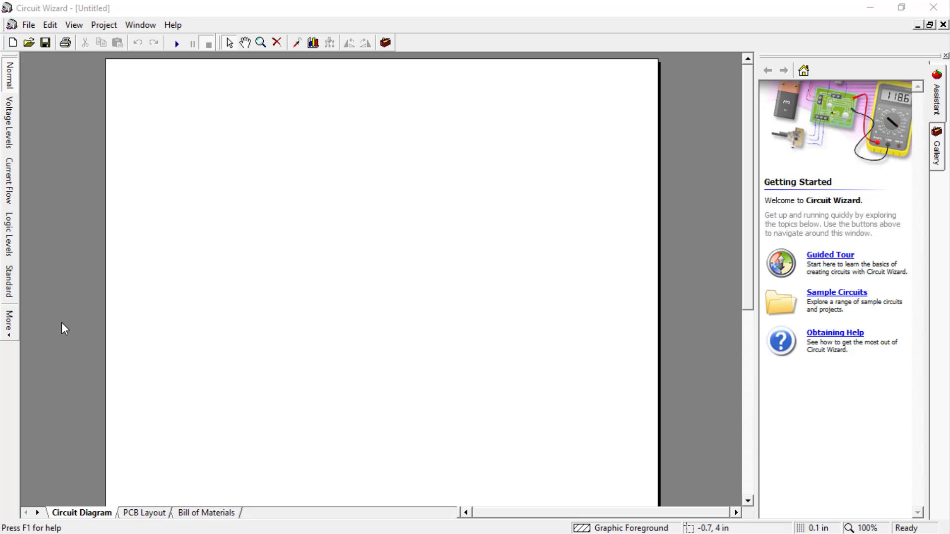
pyautogui.click(386, 43)
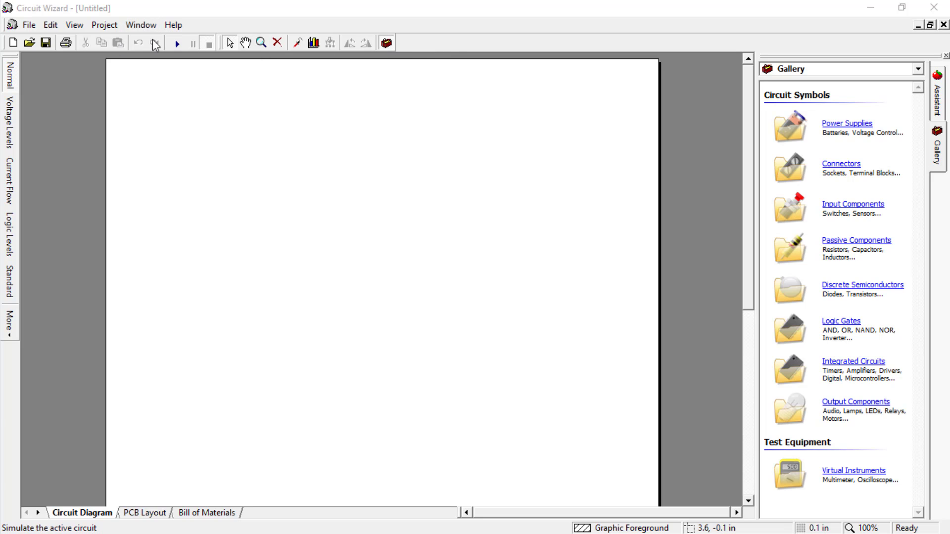
pyautogui.click(386, 45)
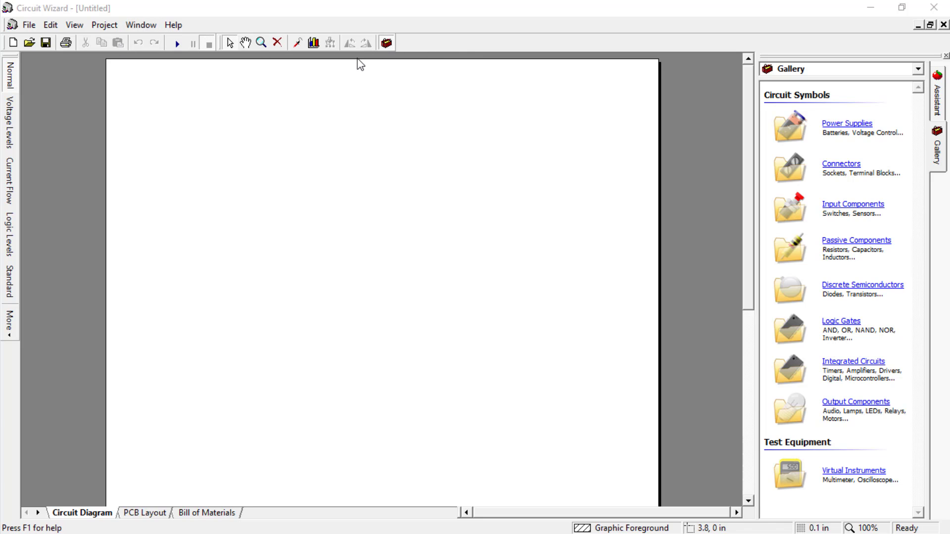
pyautogui.click(80, 25)
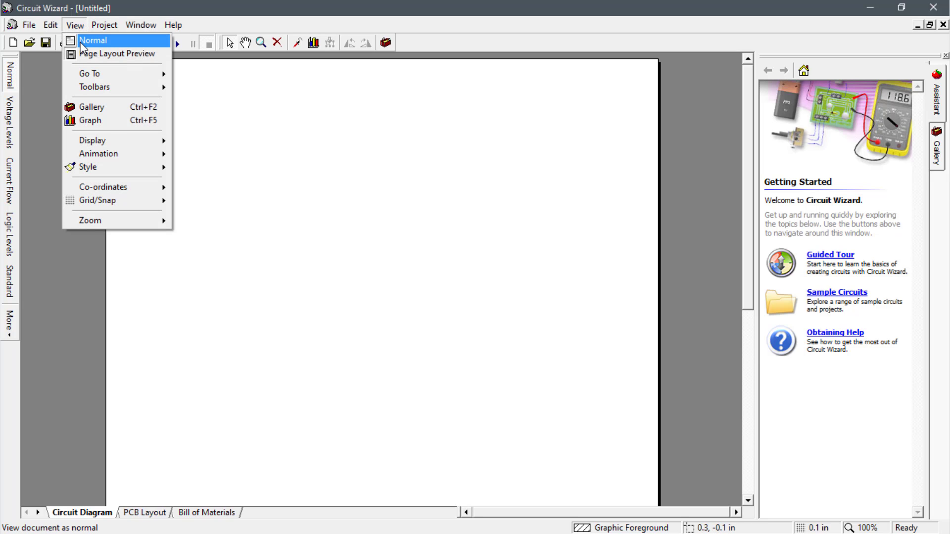
pyautogui.click(82, 42)
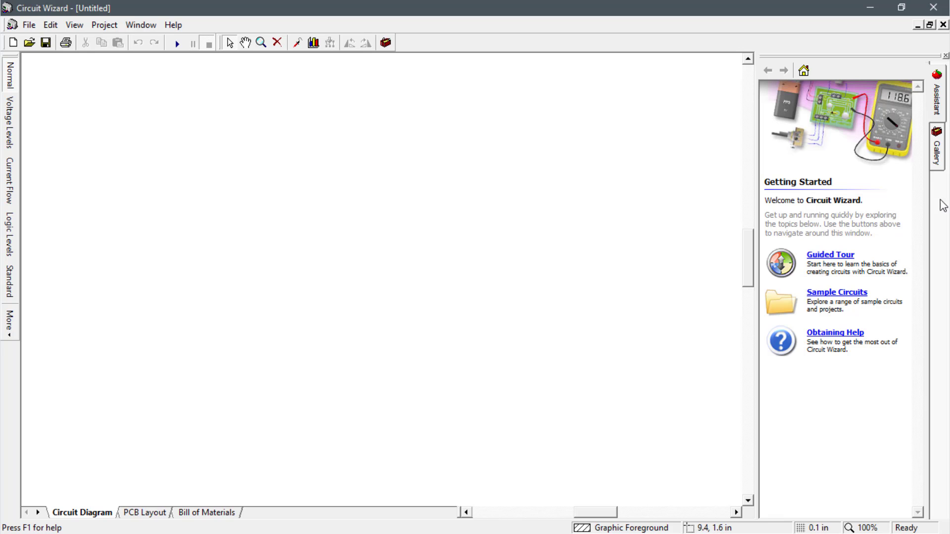
# - Place a 9V battery from the Power Supplies gallery on the circuit diagram
pyautogui.click(940, 164)
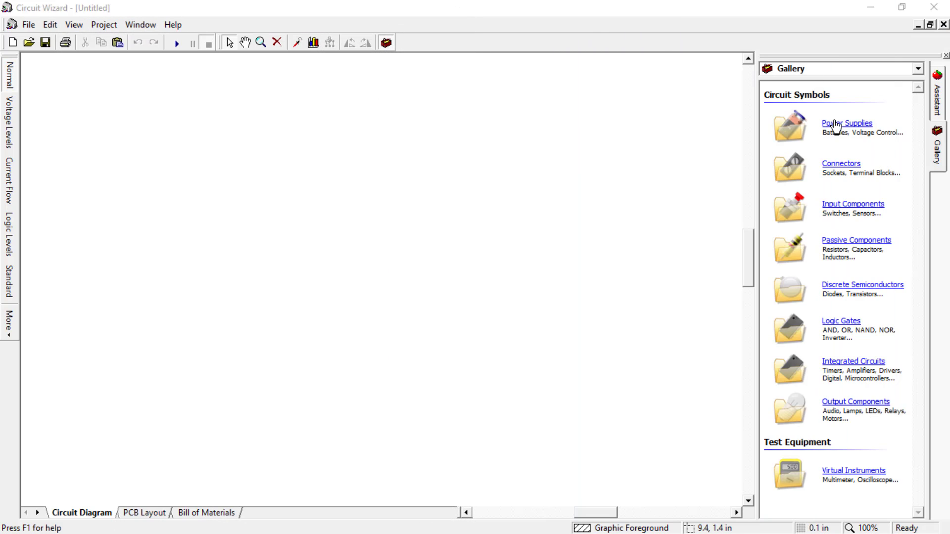
pyautogui.click(836, 124)
pyautogui.moveTo(801, 136); pyautogui.dragTo(136, 311)
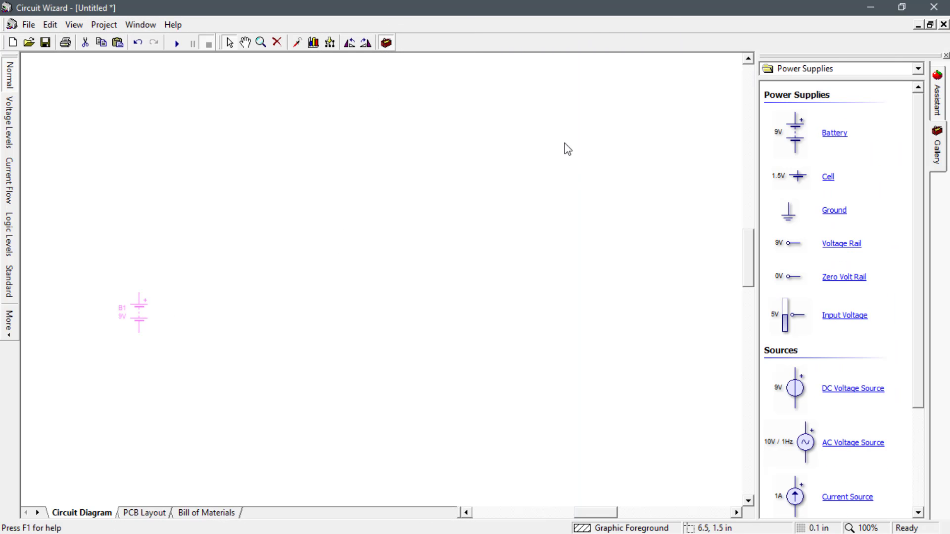
# - Place an SPST switch above and to the right of the battery, wired to the battery's positive terminal
pyautogui.click(915, 70)
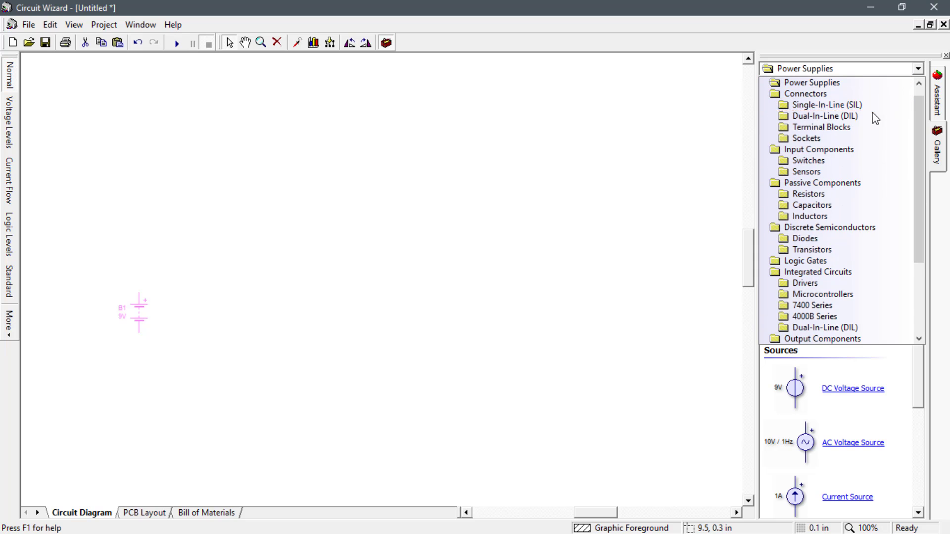
pyautogui.click(854, 160)
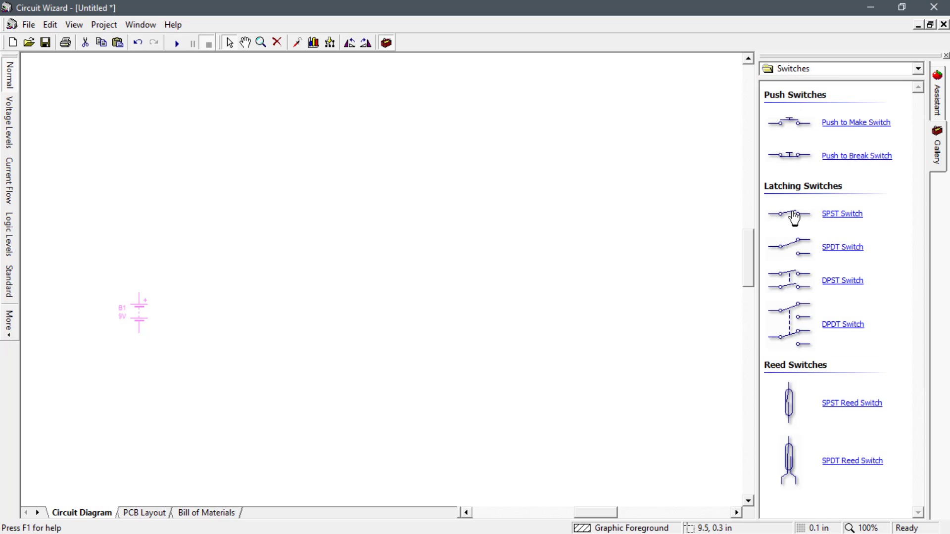
pyautogui.moveTo(790, 213)
pyautogui.mouseDown()
pyautogui.moveTo(450, 216)
pyautogui.moveTo(224, 187)
pyautogui.moveTo(219, 177)
pyautogui.moveTo(147, 178)
pyautogui.moveTo(139, 295)
pyautogui.mouseUp()
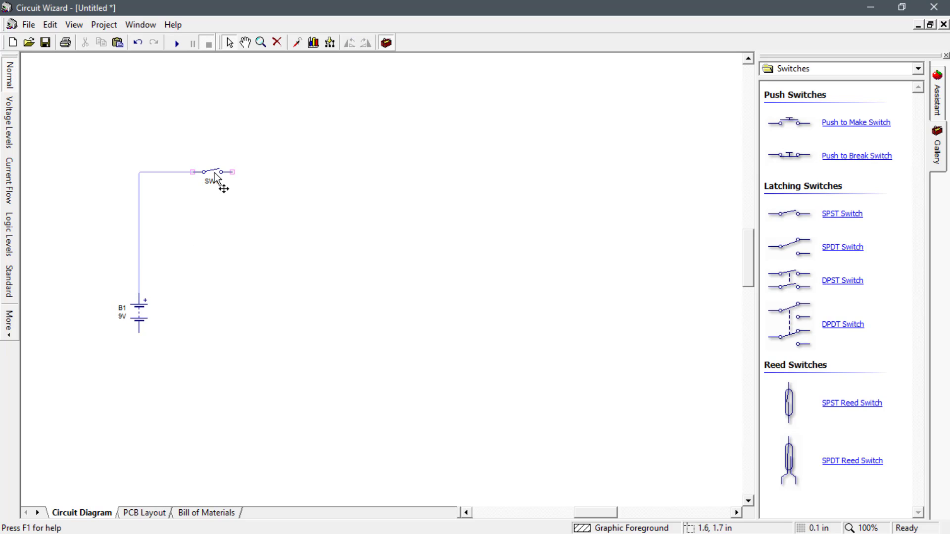
pyautogui.moveTo(219, 181); pyautogui.dragTo(193, 180)
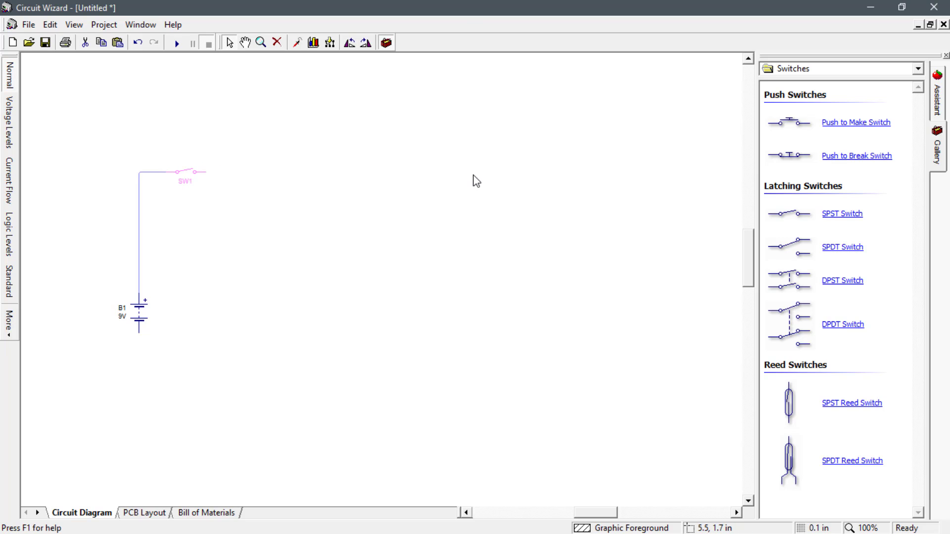
# - Place a vertical 1K resistor to the right of the SPST switch and wire its upper end to the switch
pyautogui.click(918, 69)
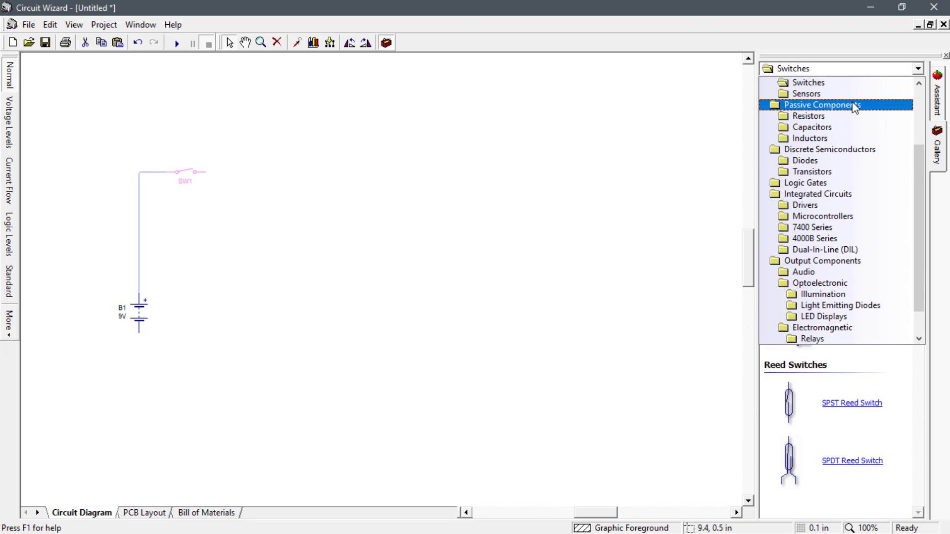
pyautogui.click(850, 117)
pyautogui.moveTo(794, 134); pyautogui.dragTo(226, 217)
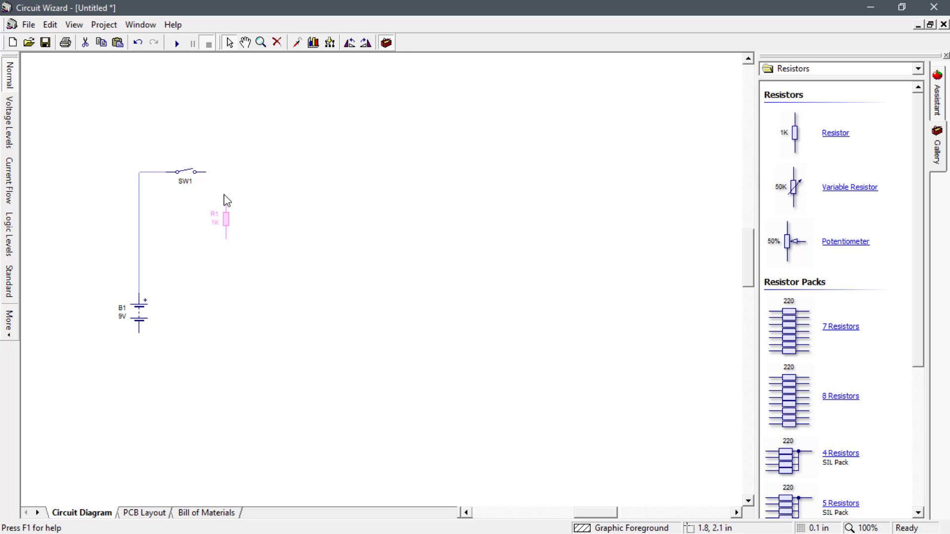
pyautogui.moveTo(223, 180); pyautogui.dragTo(206, 172)
# - Place an LED below resistor R1 and wire it between the resistor and the battery's negative terminal
pyautogui.click(919, 74)
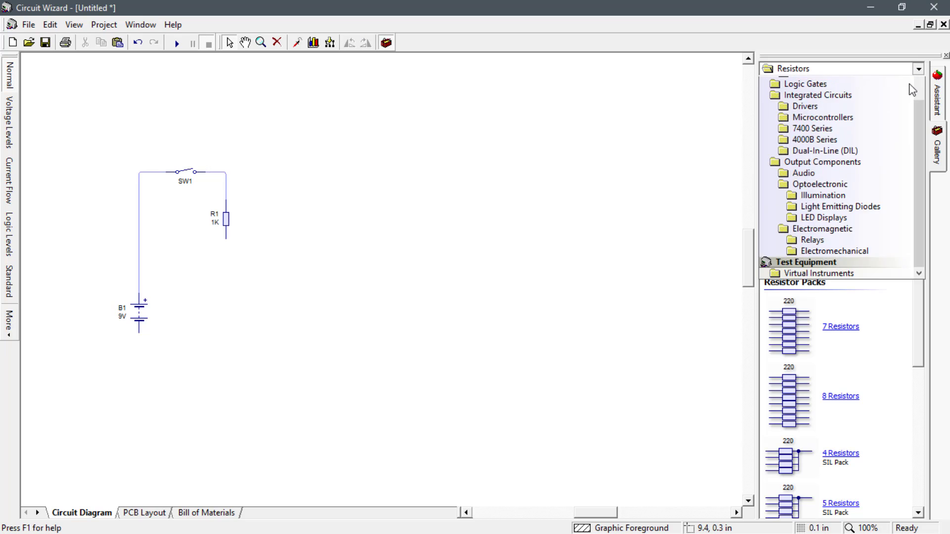
pyautogui.scroll(2, 866, 217)
pyautogui.click(863, 272)
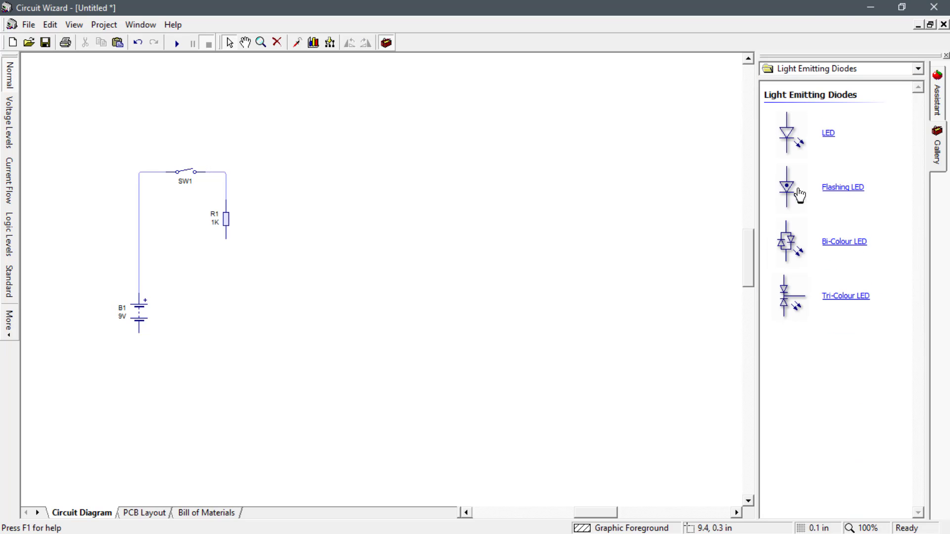
pyautogui.moveTo(787, 146); pyautogui.dragTo(233, 359)
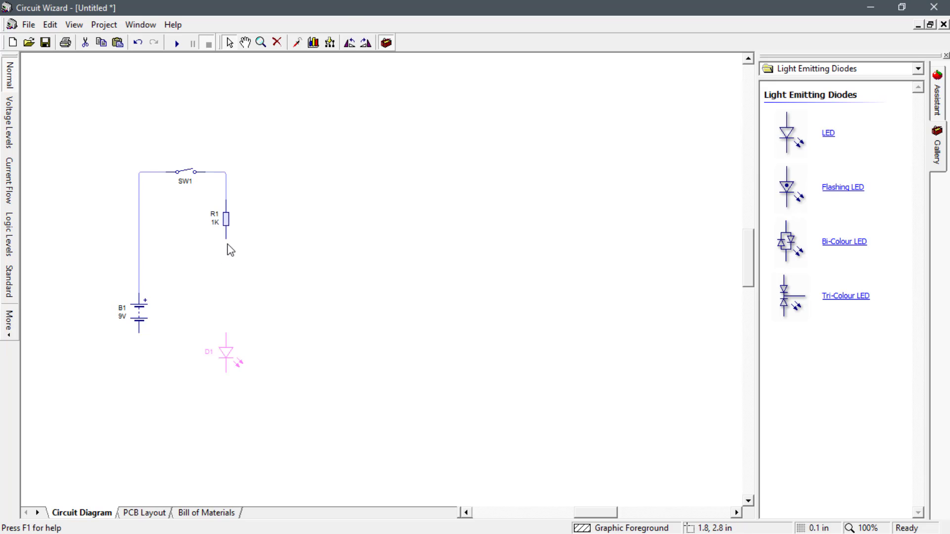
pyautogui.moveTo(227, 239); pyautogui.dragTo(226, 333)
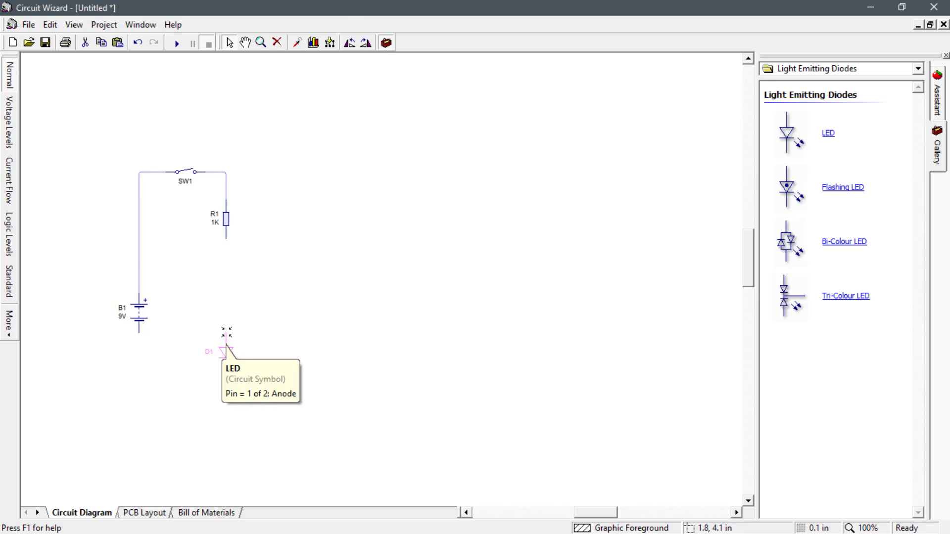
pyautogui.moveTo(225, 381)
pyautogui.mouseDown()
pyautogui.moveTo(220, 416)
pyautogui.moveTo(142, 416)
pyautogui.moveTo(139, 335)
pyautogui.mouseUp()
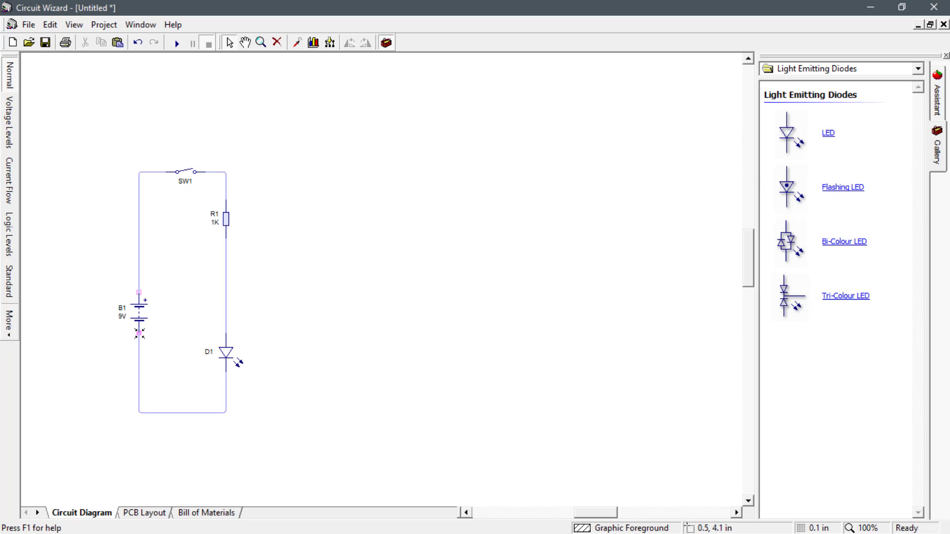
# - Add a vertical Push to Make switch to the right of R1, wired to the junction between SW1 and R1
pyautogui.click(918, 69)
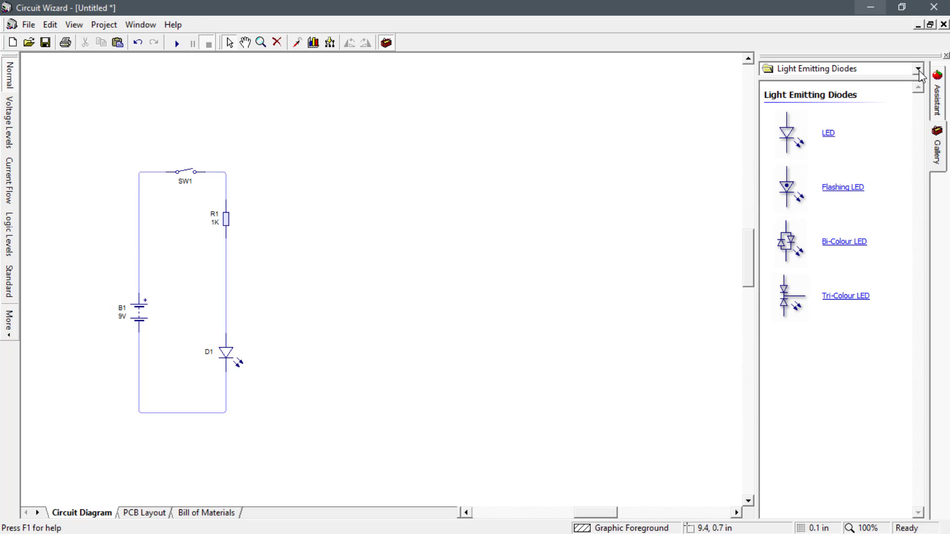
pyautogui.scroll(1, 842, 127)
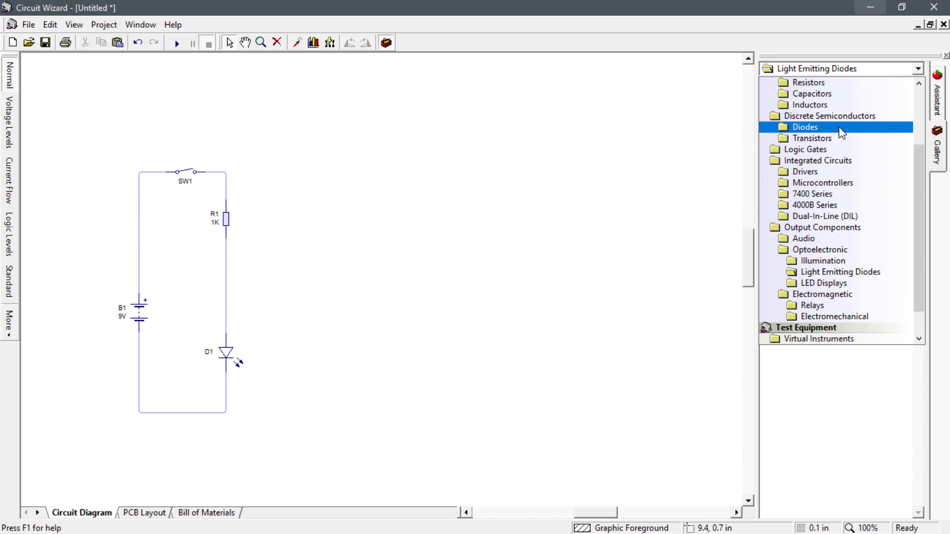
pyautogui.click(827, 83)
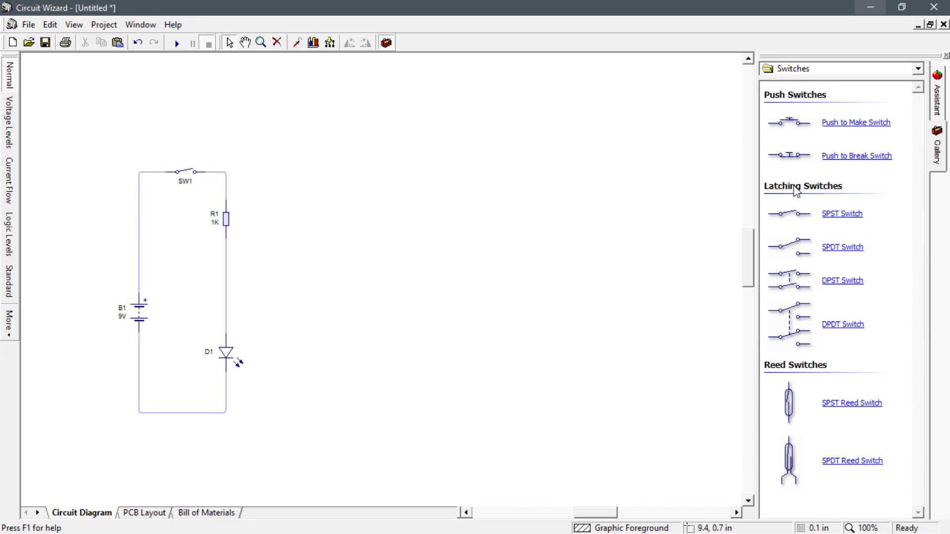
pyautogui.moveTo(794, 131)
pyautogui.mouseDown()
pyautogui.moveTo(628, 178)
pyautogui.moveTo(321, 224)
pyautogui.moveTo(319, 187)
pyautogui.moveTo(263, 166)
pyautogui.moveTo(225, 173)
pyautogui.mouseUp()
pyautogui.click(349, 42)
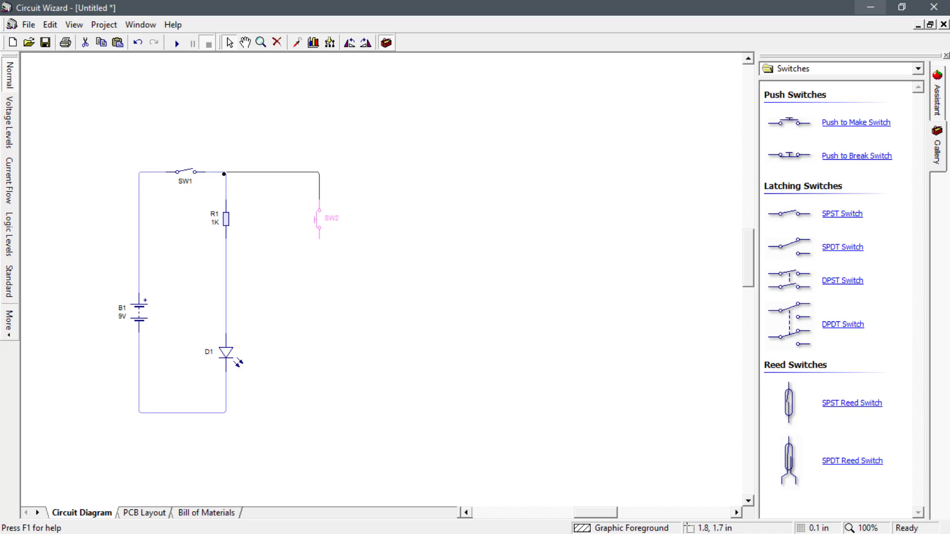
# - Duplicate the 1K resistor R1 below push switch SW2 and wire it between the switch and the negative rail
pyautogui.click(227, 220)
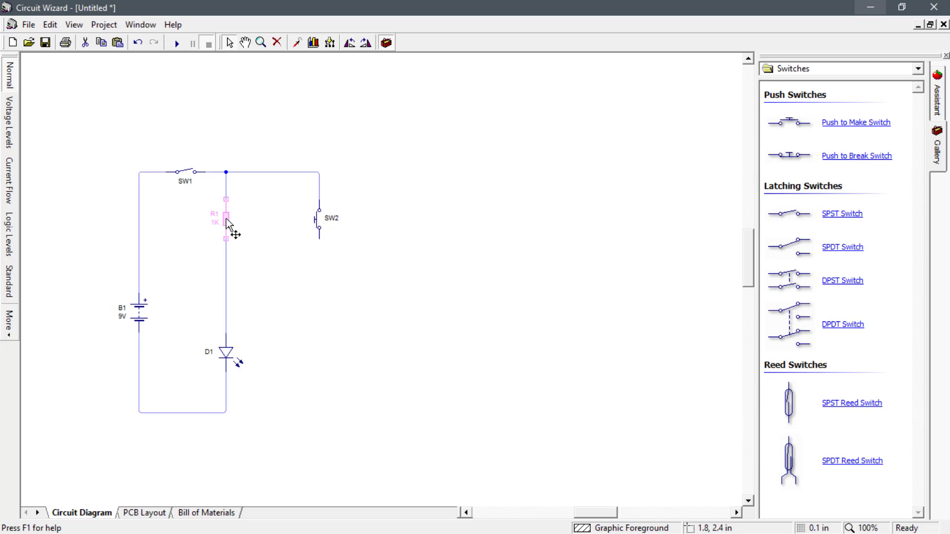
pyautogui.moveTo(227, 222); pyautogui.dragTo(319, 299)
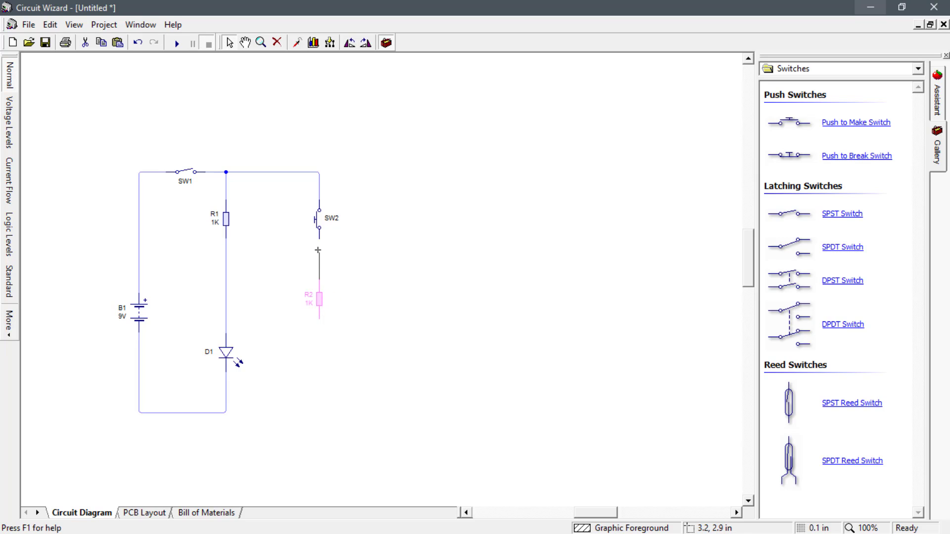
pyautogui.click(325, 321)
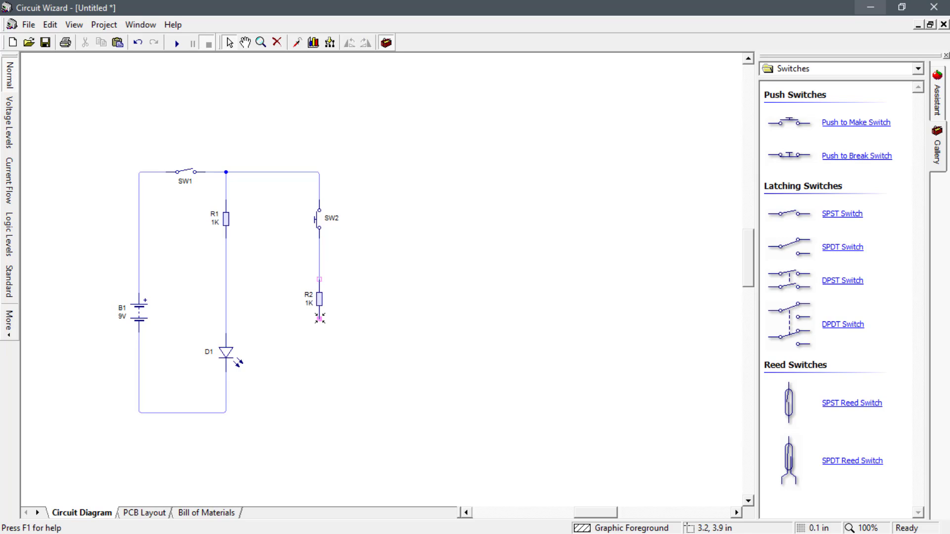
pyautogui.click(319, 318)
pyautogui.click(227, 413)
# - Paste another 1K resistor to the right of R2 and wire its upper end to the junction between SW2 and R2
pyautogui.hotkey('ctrl', 'v')
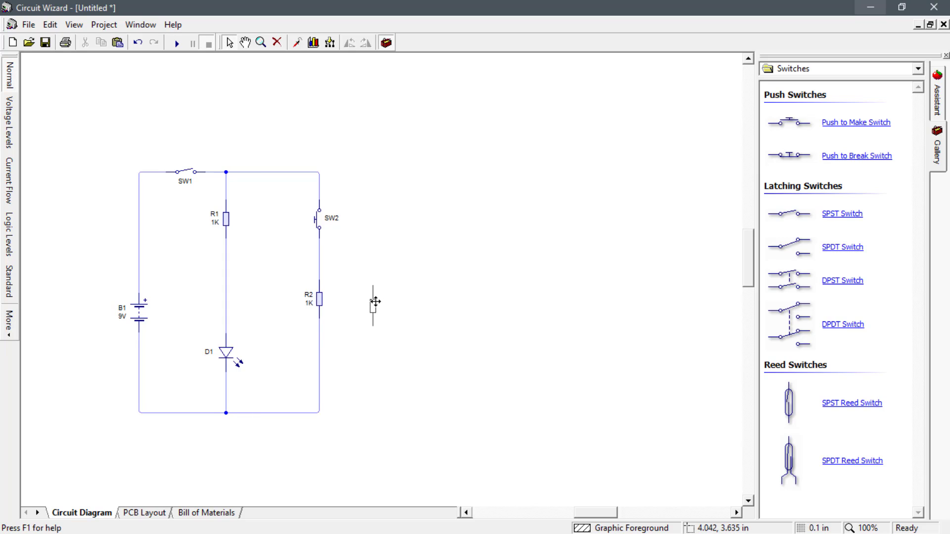
pyautogui.click(375, 302)
pyautogui.moveTo(372, 280); pyautogui.dragTo(319, 259)
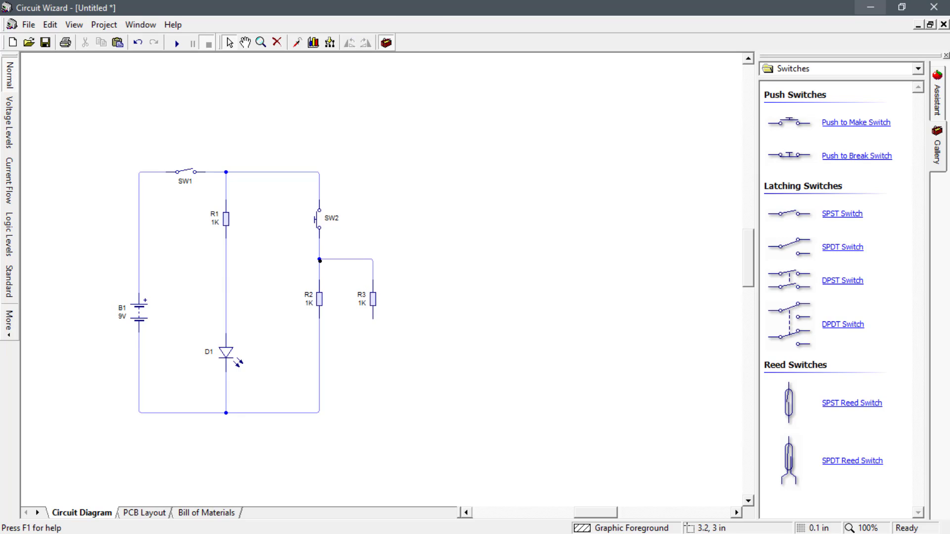
# - Place a 1µF capacitor below R3 and wire it between the resistor and the negative rail
pyautogui.click(918, 69)
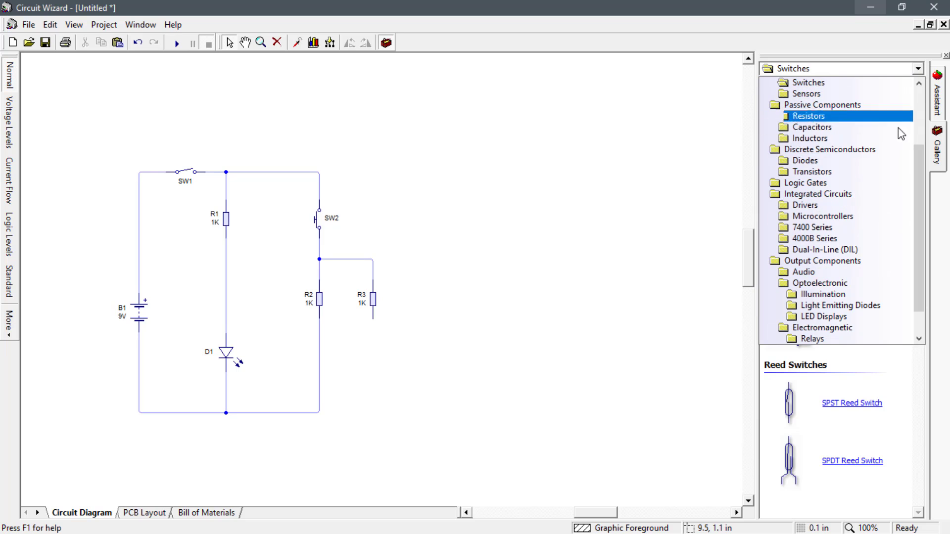
pyautogui.click(850, 128)
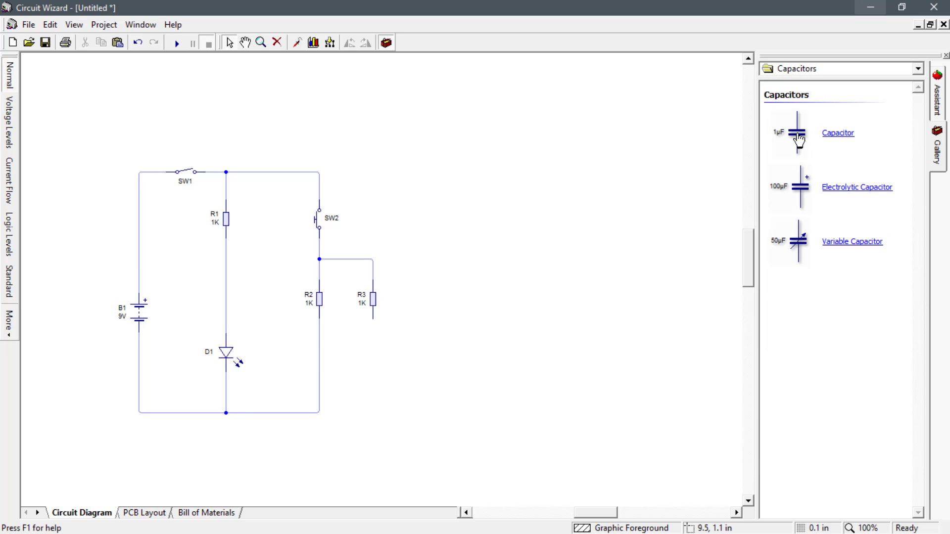
pyautogui.moveTo(795, 142)
pyautogui.mouseDown()
pyautogui.moveTo(700, 206)
pyautogui.moveTo(376, 379)
pyautogui.moveTo(436, 393)
pyautogui.moveTo(373, 320)
pyautogui.mouseUp()
pyautogui.moveTo(373, 392)
pyautogui.mouseDown()
pyautogui.moveTo(439, 336)
pyautogui.moveTo(375, 405)
pyautogui.moveTo(323, 412)
pyautogui.mouseUp()
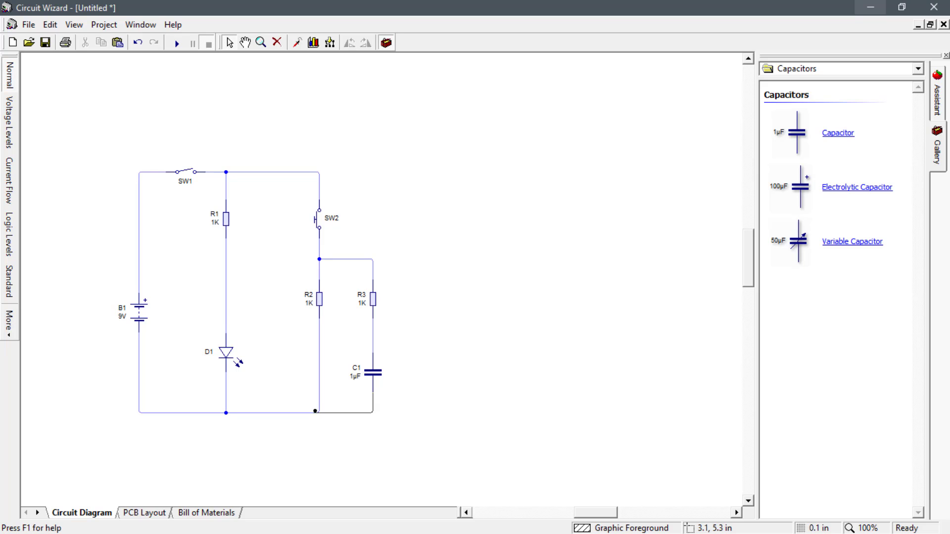
# - Place a 50K variable resistor to the right of C1 and wire it in parallel with the capacitor
pyautogui.click(918, 68)
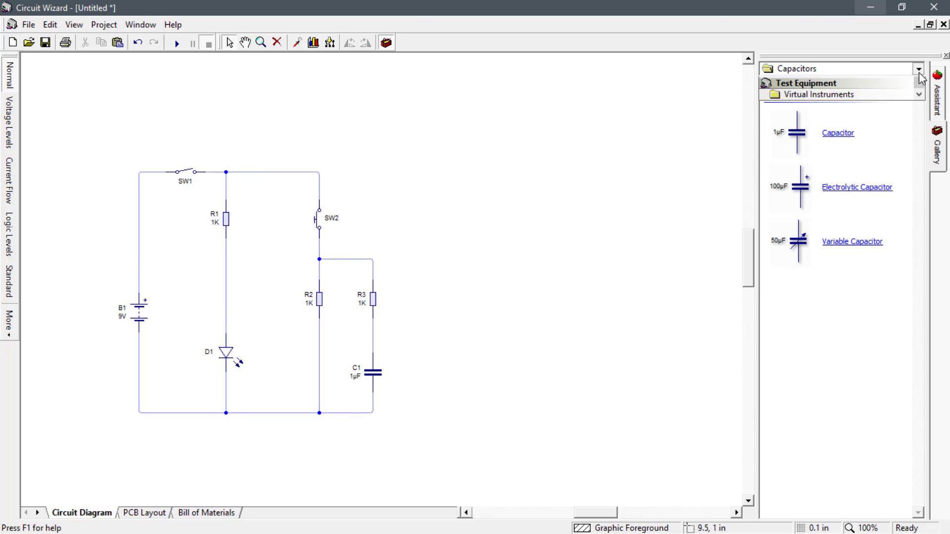
pyautogui.click(905, 82)
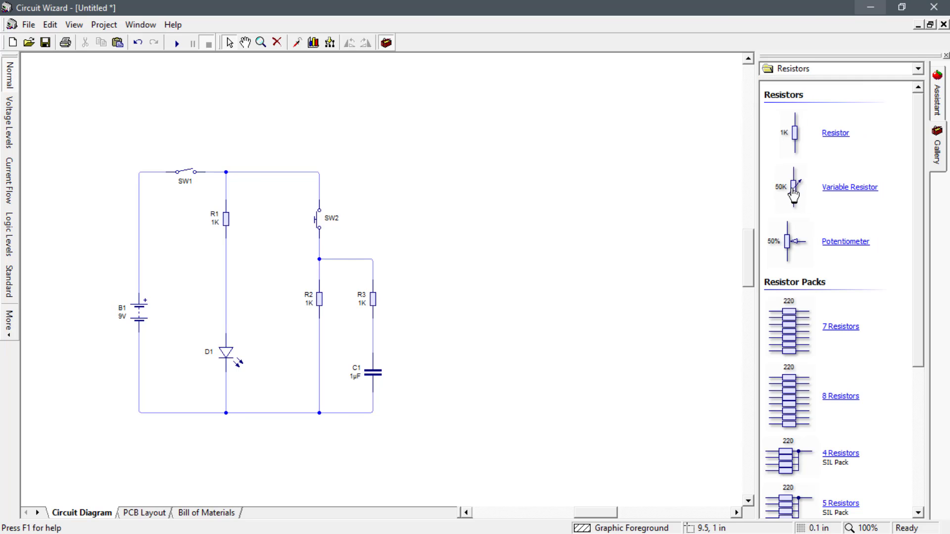
pyautogui.moveTo(781, 193); pyautogui.dragTo(434, 376)
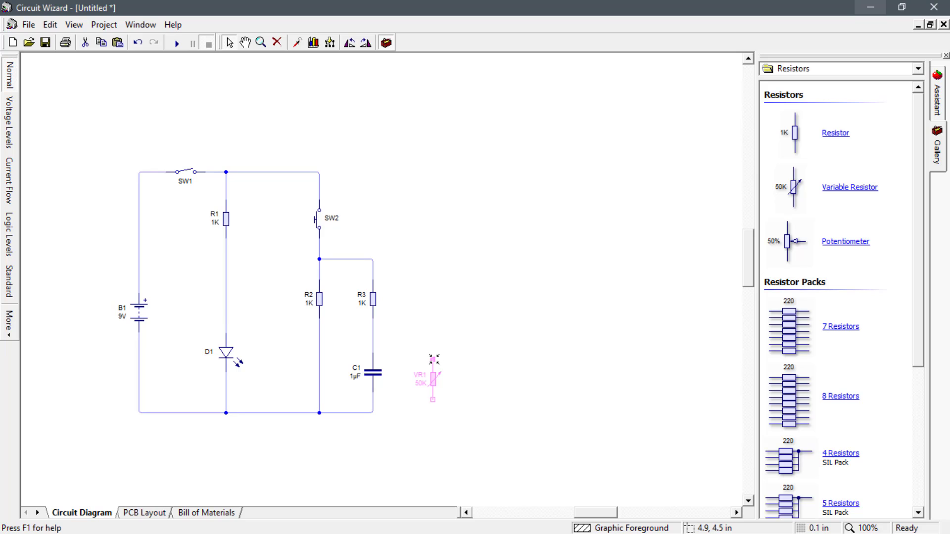
pyautogui.moveTo(425, 332); pyautogui.dragTo(373, 333)
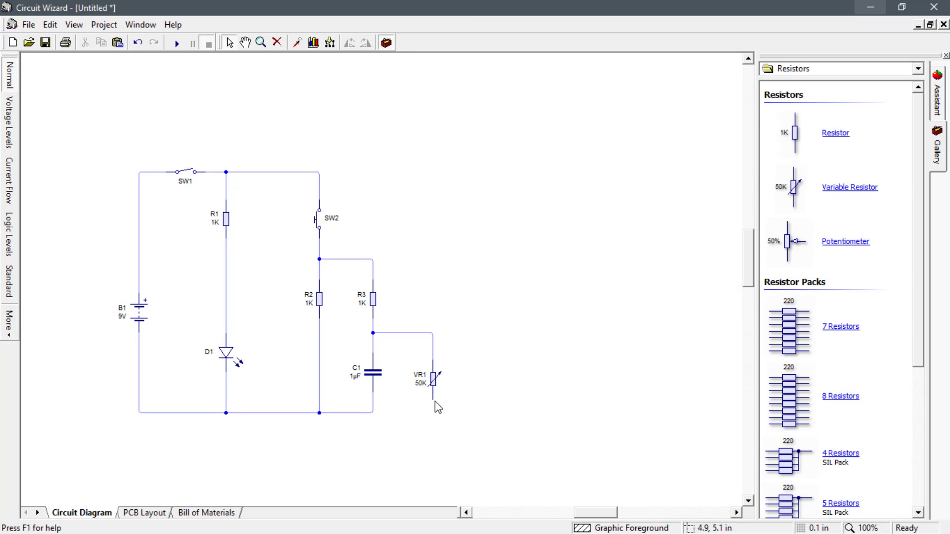
pyautogui.moveTo(434, 399)
pyautogui.mouseDown()
pyautogui.moveTo(415, 414)
pyautogui.moveTo(373, 413)
pyautogui.mouseUp()
# - Duplicate resistor R3, rotate it horizontally to the right of VR1 and wire it to the line above VR1
pyautogui.click(373, 303)
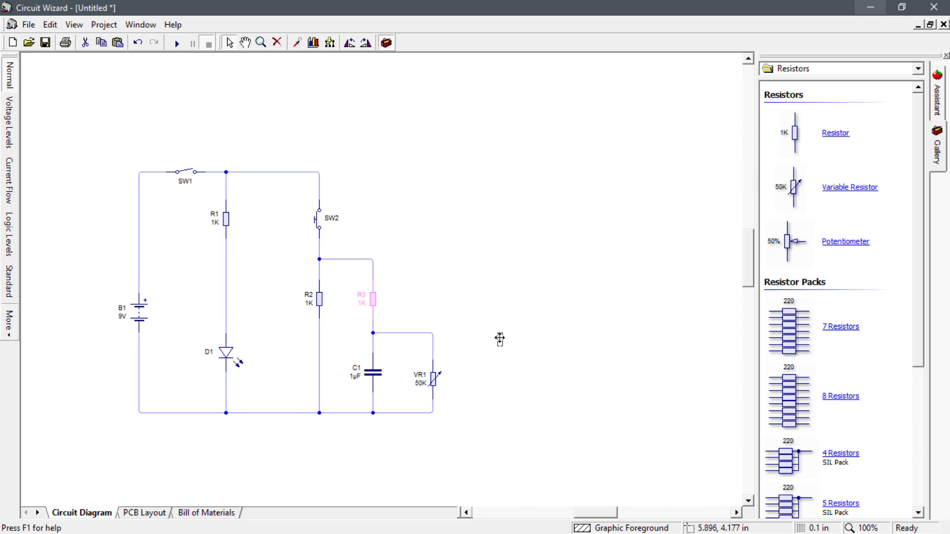
pyautogui.hotkey('ctrl', 'c')
pyautogui.hotkey('ctrl', 'v')
pyautogui.click(349, 42)
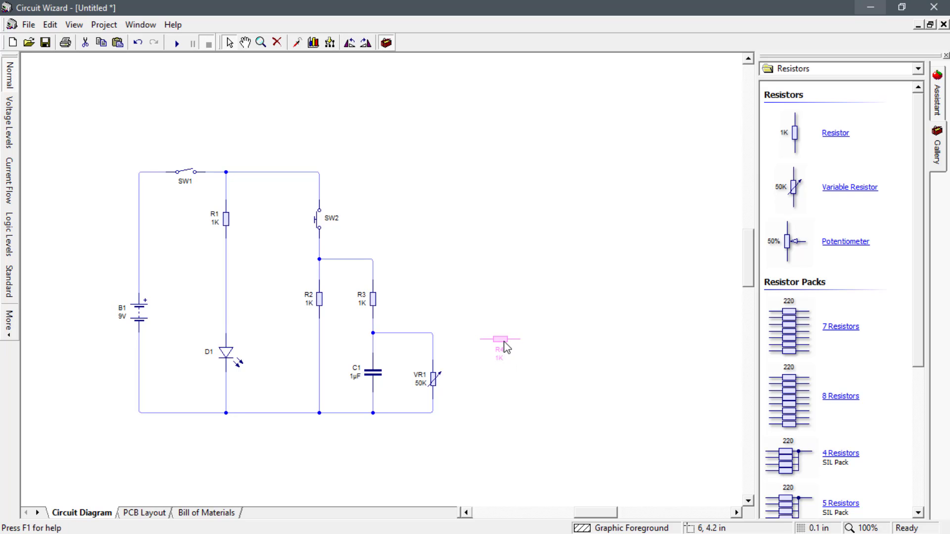
pyautogui.moveTo(504, 346); pyautogui.dragTo(434, 336)
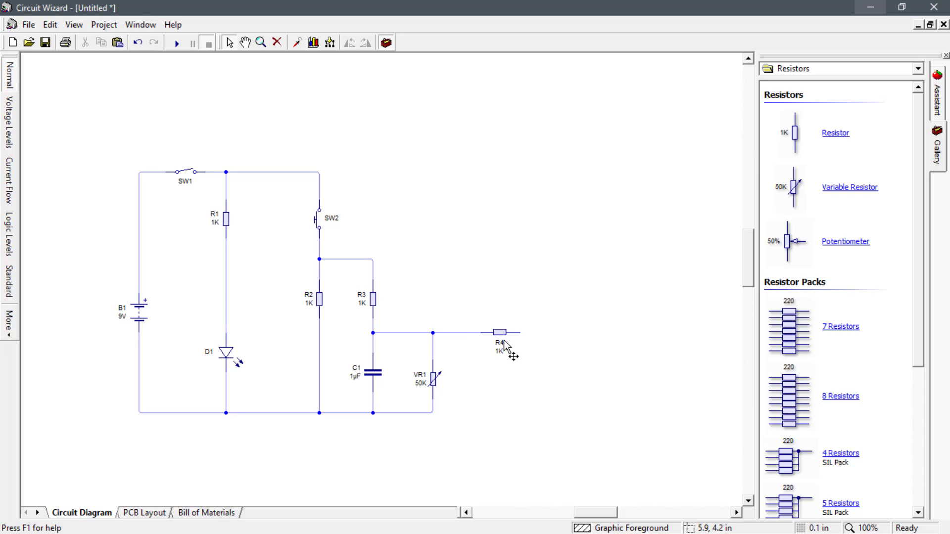
# - Add a thyristor to the right of R4, with its gate wired to R4 and its lower end to the negative rail
pyautogui.click(918, 69)
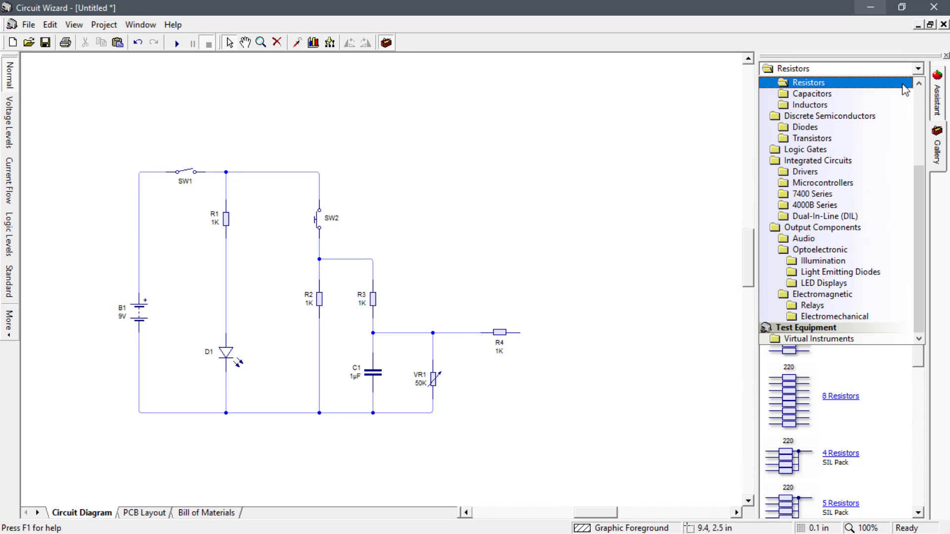
pyautogui.scroll(2, 861, 125)
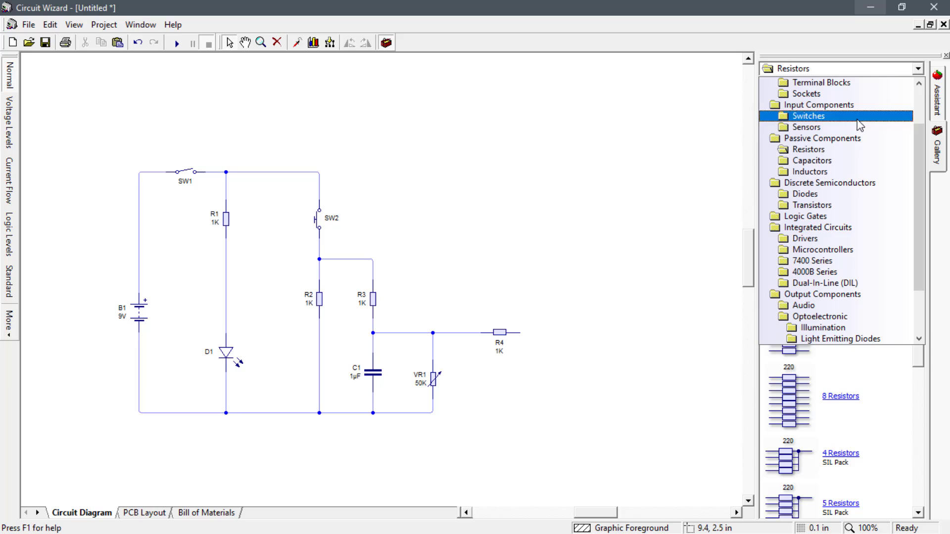
pyautogui.click(840, 196)
pyautogui.moveTo(793, 251)
pyautogui.mouseDown()
pyautogui.moveTo(731, 256)
pyautogui.moveTo(605, 333)
pyautogui.moveTo(566, 341)
pyautogui.moveTo(556, 333)
pyautogui.moveTo(565, 418)
pyautogui.moveTo(433, 412)
pyautogui.mouseUp()
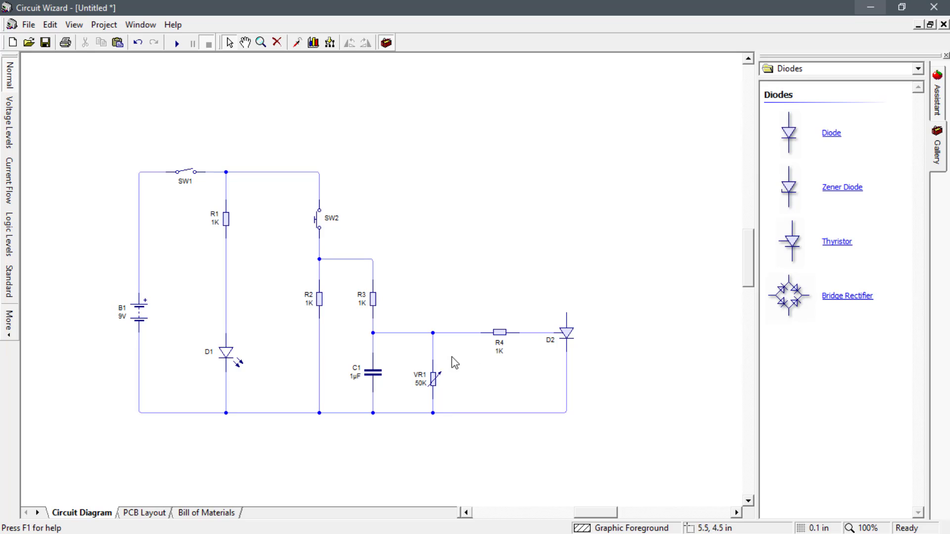
# - Duplicate LED D1 above and left of the thyristor, and place a copy of 1K resistor R3 directly above the new LED
pyautogui.click(223, 356)
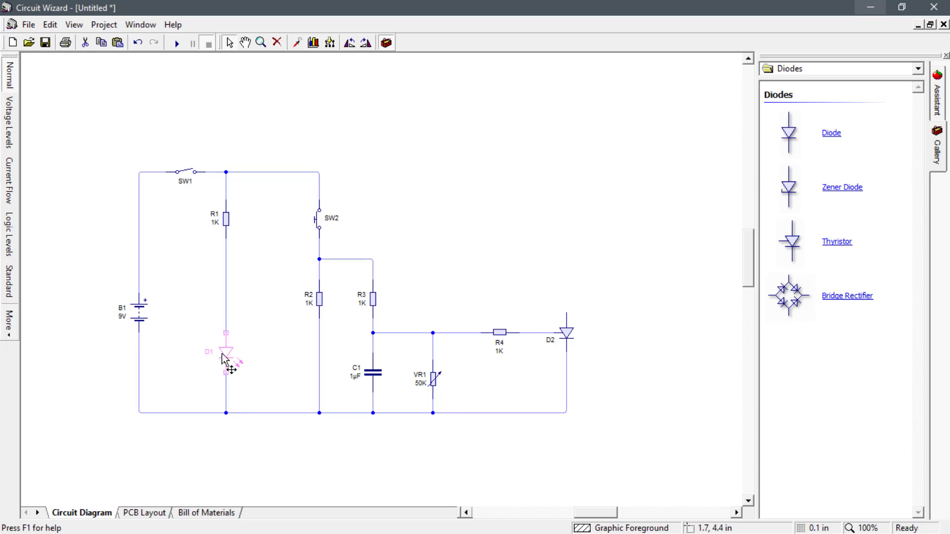
pyautogui.moveTo(228, 360); pyautogui.dragTo(521, 266)
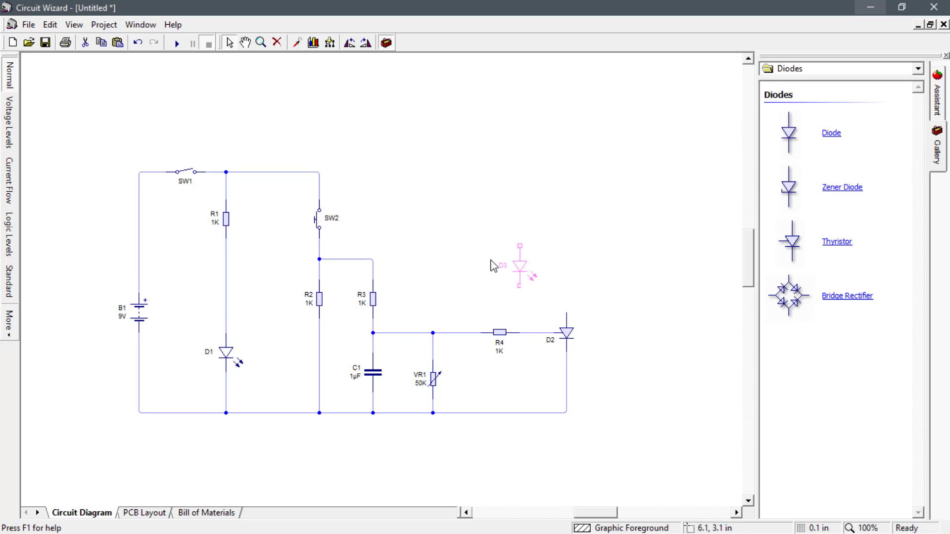
pyautogui.click(374, 300)
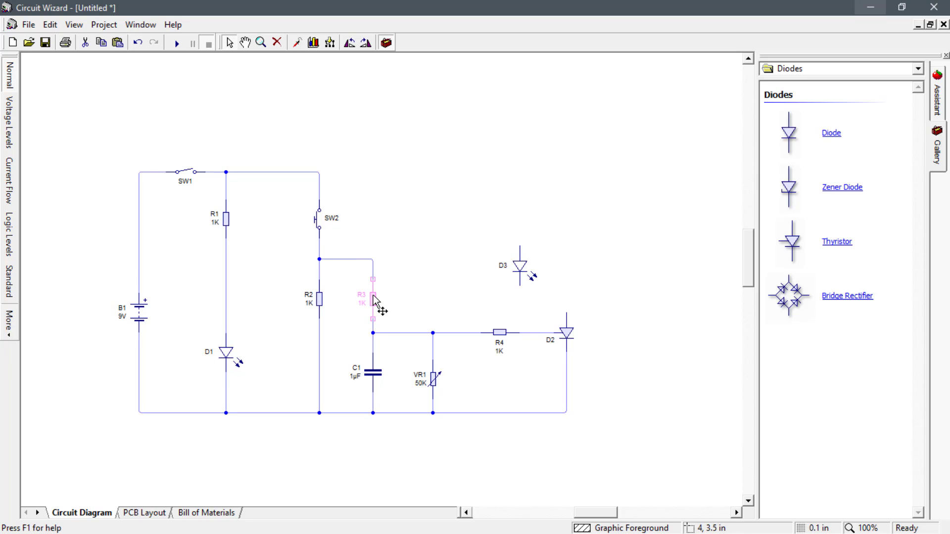
pyautogui.moveTo(378, 305); pyautogui.dragTo(520, 205)
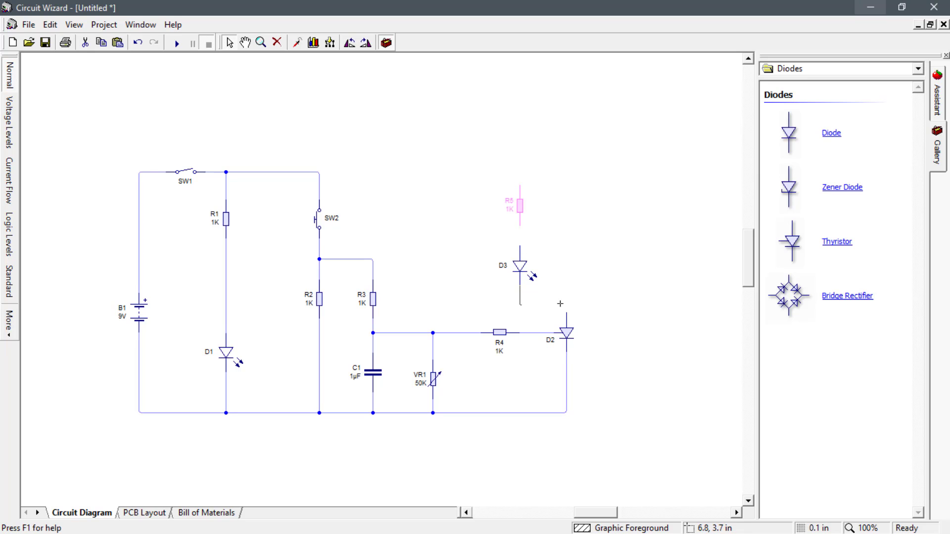
# - Wire LED D3 between the thyristor's upper end and resistor R5, and connect R5 to the positive rail above SW2
pyautogui.moveTo(519, 304); pyautogui.dragTo(566, 313)
pyautogui.moveTo(520, 247); pyautogui.dragTo(520, 226)
pyautogui.moveTo(520, 185)
pyautogui.mouseDown()
pyautogui.moveTo(443, 164)
pyautogui.moveTo(319, 173)
pyautogui.mouseUp()
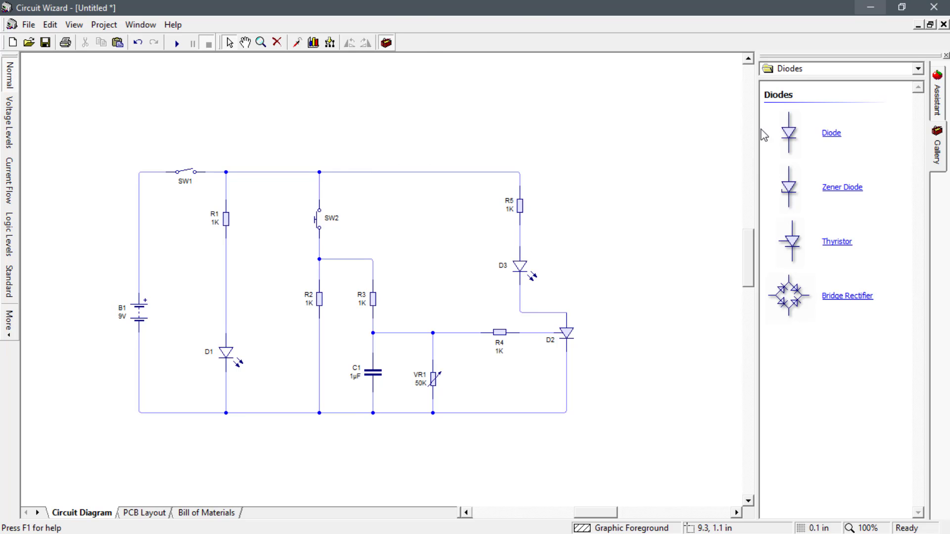
# - Add a buzzer to the right of R5 and D3, wired between the positive rail and the thyristor's upper end
pyautogui.click(918, 69)
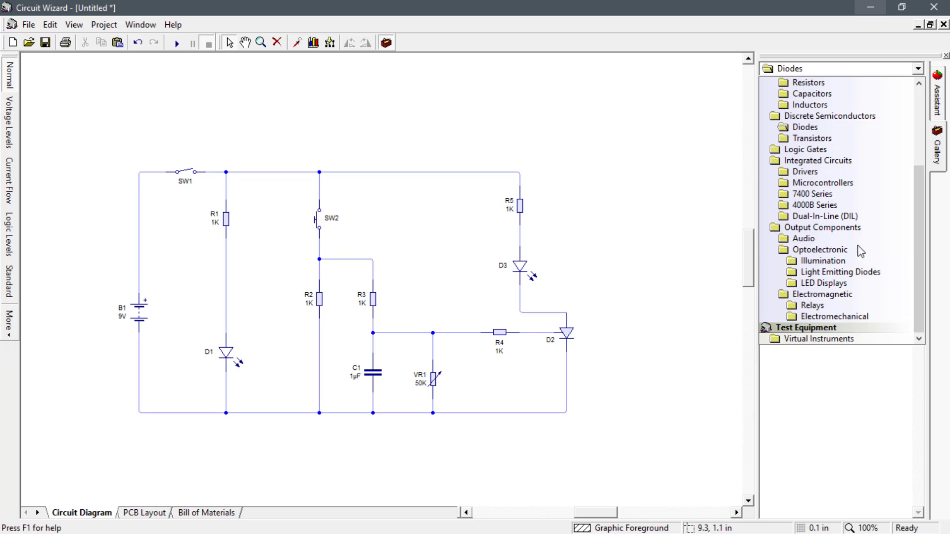
pyautogui.click(841, 227)
pyautogui.moveTo(791, 132); pyautogui.dragTo(567, 313)
pyautogui.moveTo(610, 228)
pyautogui.mouseDown()
pyautogui.moveTo(601, 229)
pyautogui.moveTo(600, 173)
pyautogui.moveTo(520, 173)
pyautogui.mouseUp()
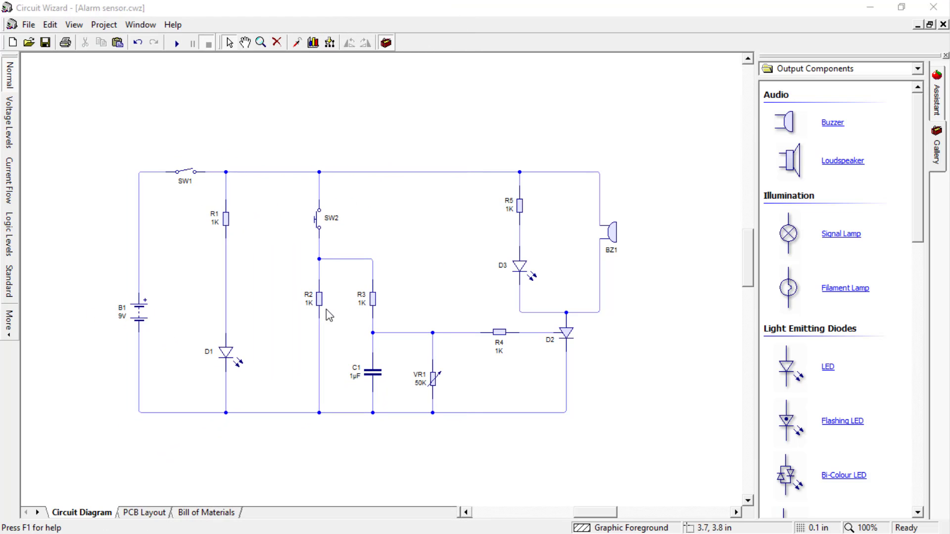
# - Set resistor R2 to 33K and resistor R3 to 2.2K
pyautogui.doubleClick(319, 303)
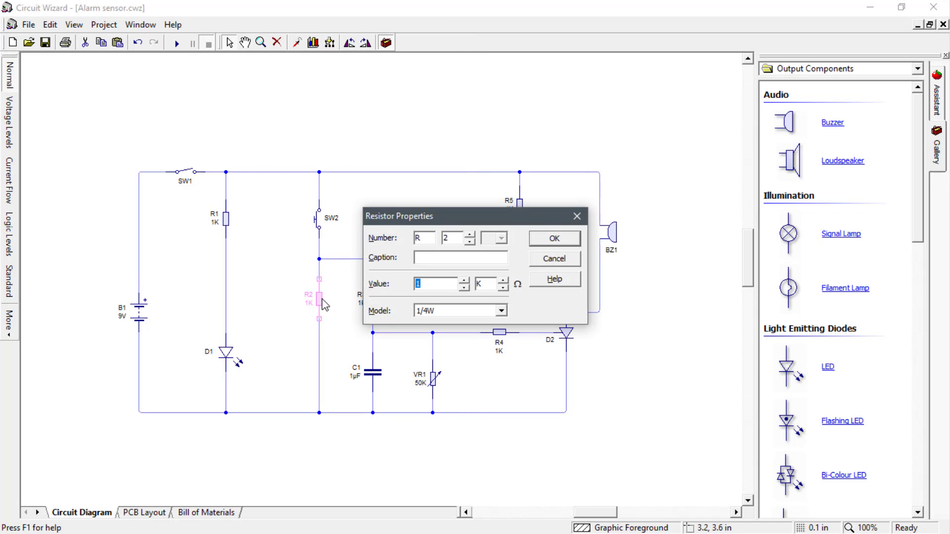
pyautogui.write('33')
pyautogui.click(554, 239)
pyautogui.doubleClick(373, 303)
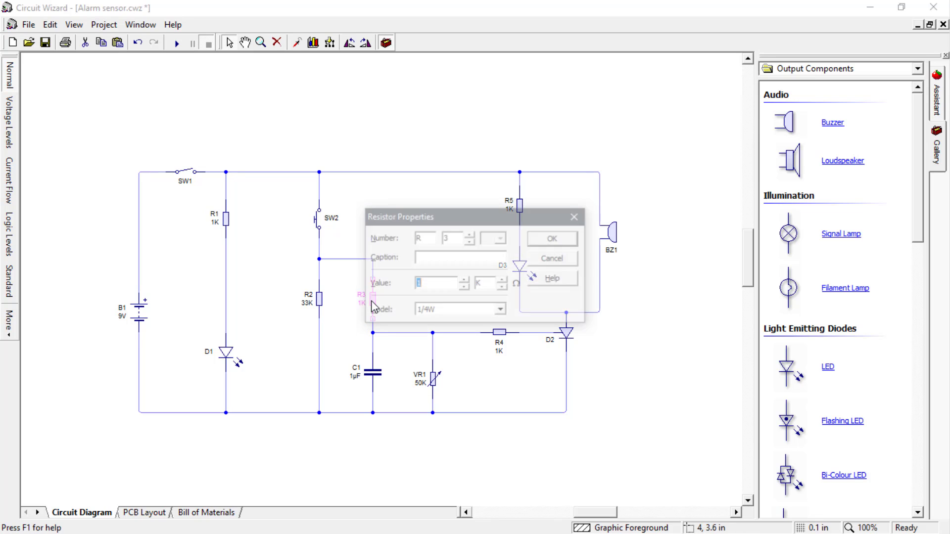
pyautogui.write('2.')
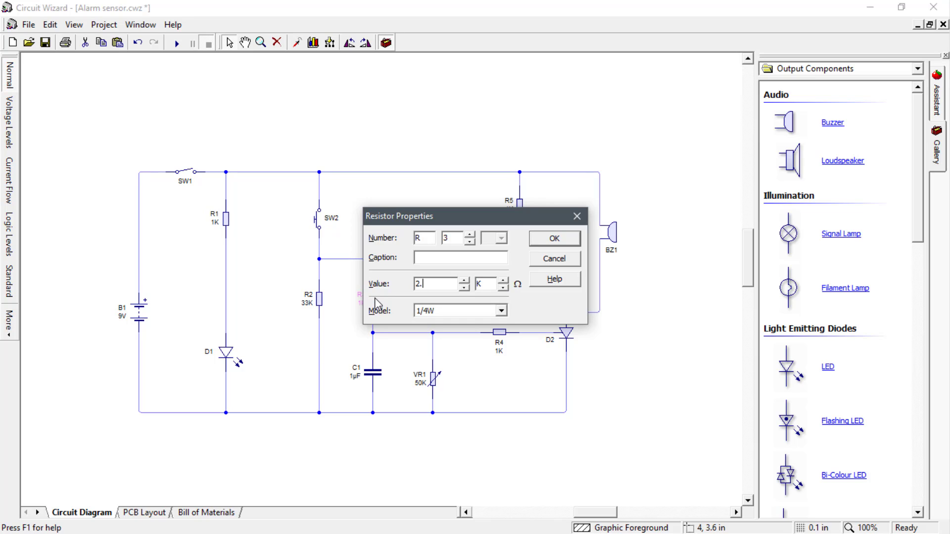
pyautogui.write('2')
pyautogui.click(553, 240)
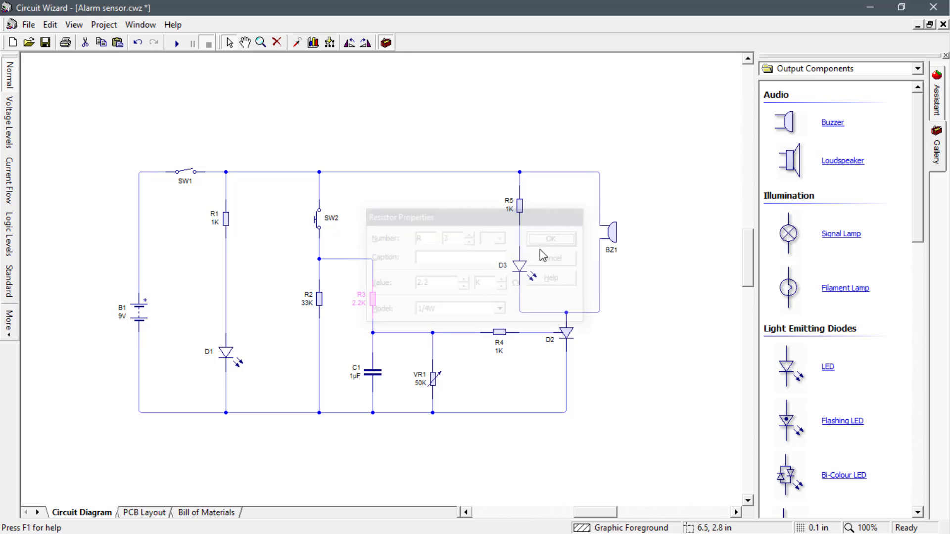
# - Set the value of capacitor C1 to 400 µF
pyautogui.doubleClick(375, 376)
pyautogui.write('4')
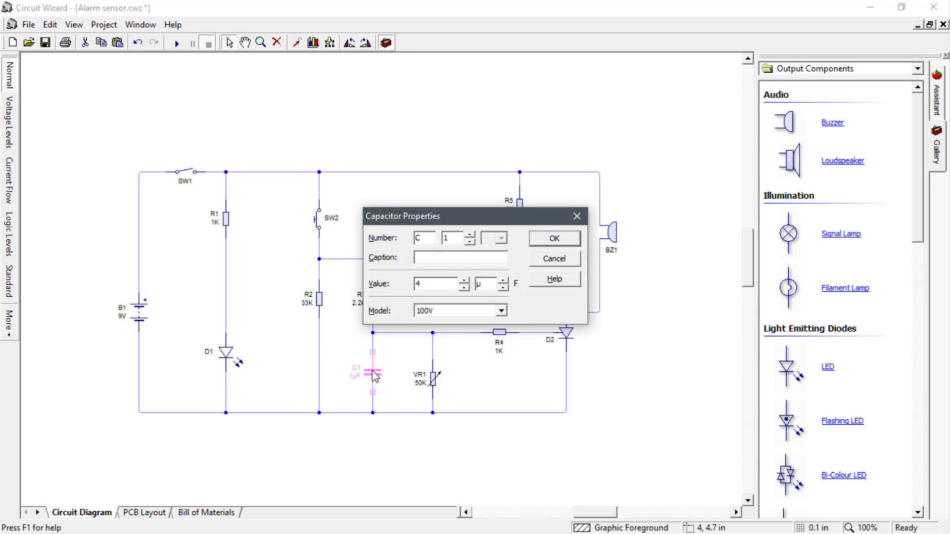
pyautogui.write('00')
pyautogui.click(549, 240)
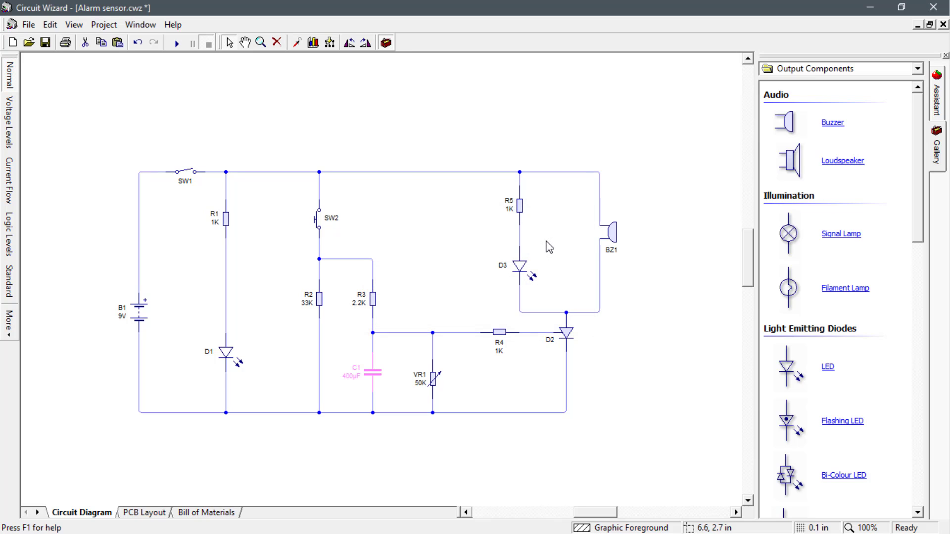
# - Set the value of variable resistor VR1 to 3K
pyautogui.doubleClick(432, 391)
pyautogui.click(426, 287)
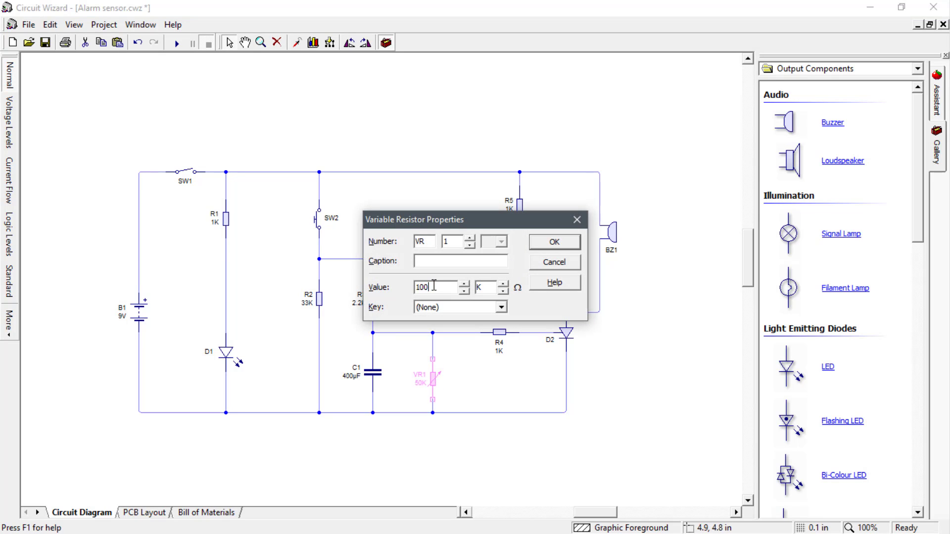
pyautogui.doubleClick(425, 287)
pyautogui.write('5')
pyautogui.click(544, 243)
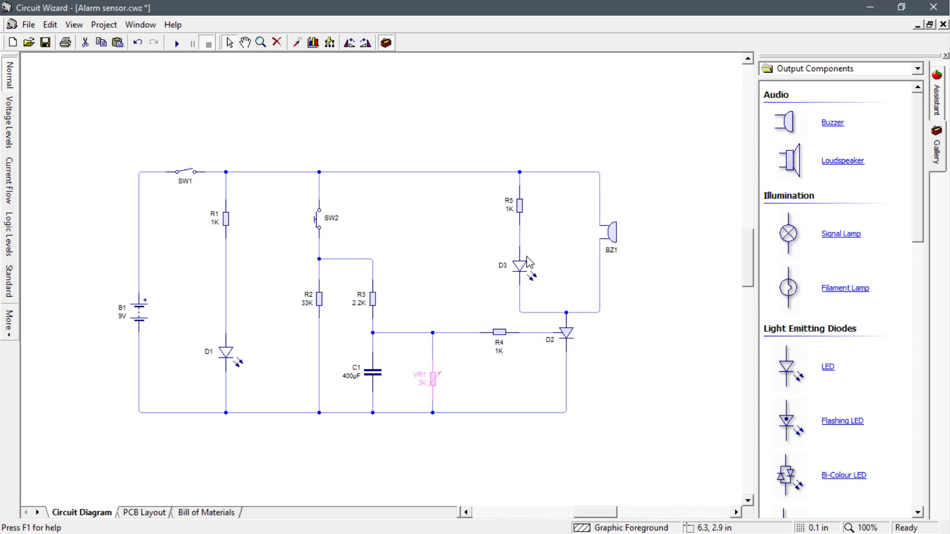
# - Set resistor R4 to 10K and resistor R5 to 560 Ω
pyautogui.doubleClick(506, 338)
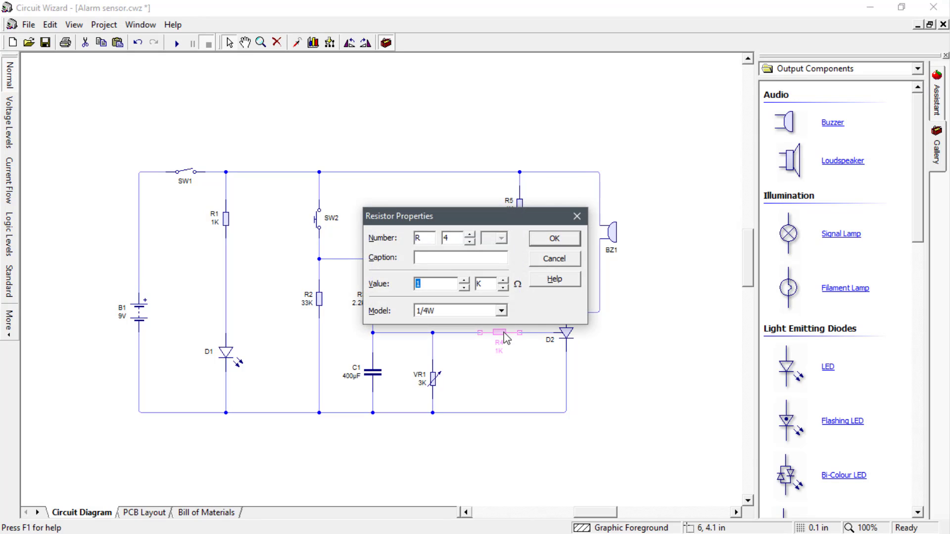
pyautogui.write('10')
pyautogui.click(549, 239)
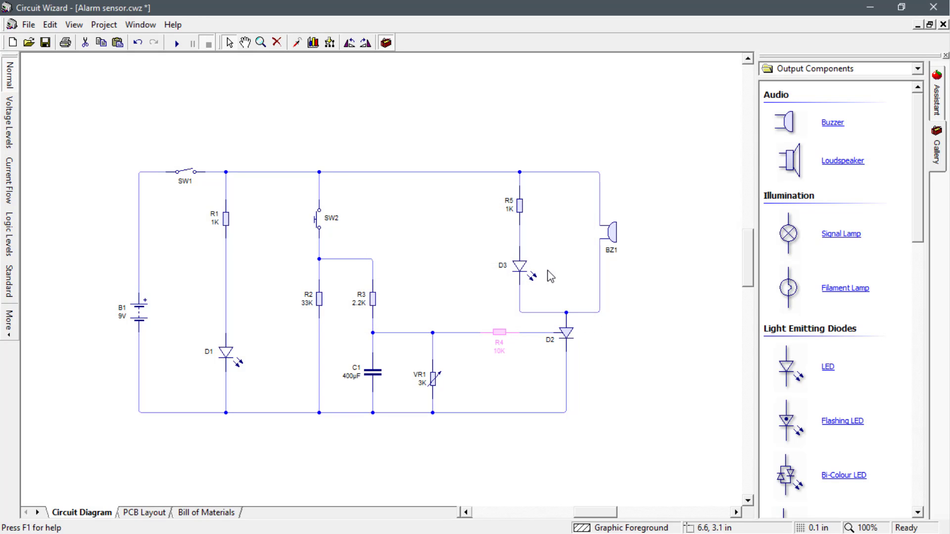
pyautogui.doubleClick(520, 210)
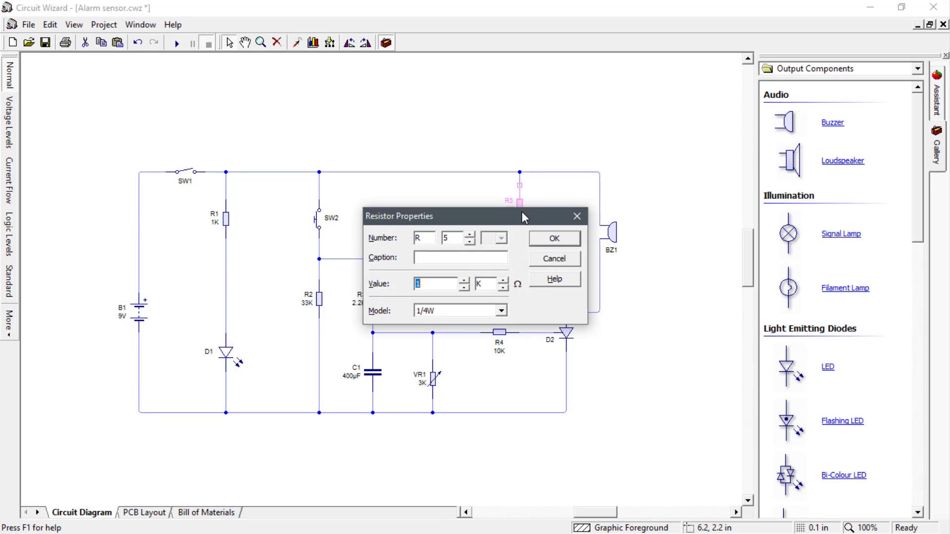
pyautogui.write('560')
pyautogui.click(506, 287)
pyautogui.click(544, 239)
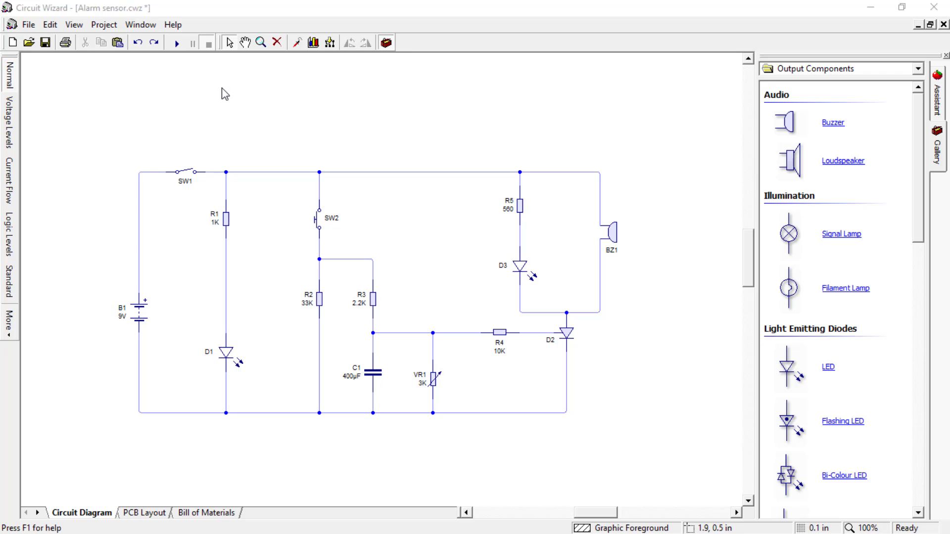
# - Start the simulation and view the circuit in the Voltage Levels, Current Flow, Logic Levels and Standard display styles
pyautogui.click(178, 46)
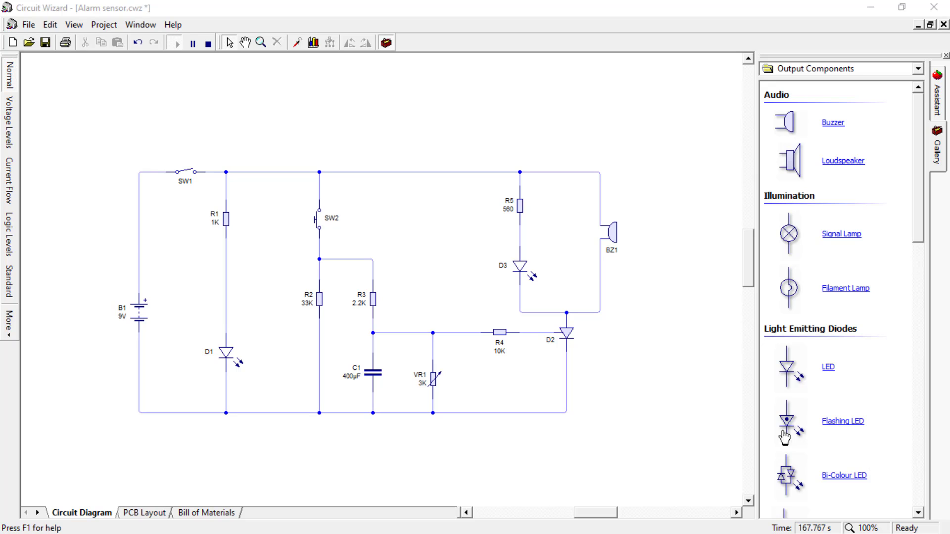
pyautogui.click(6, 140)
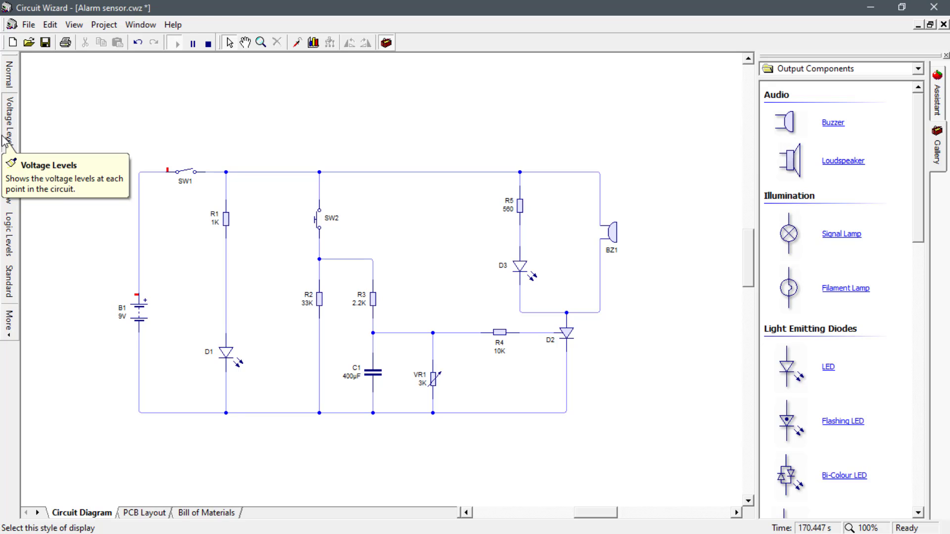
pyautogui.click(11, 176)
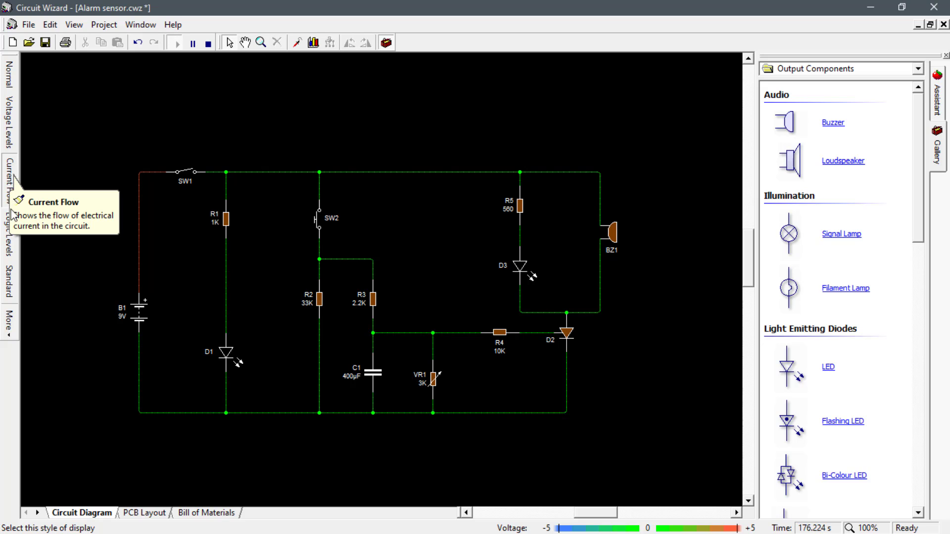
pyautogui.click(9, 227)
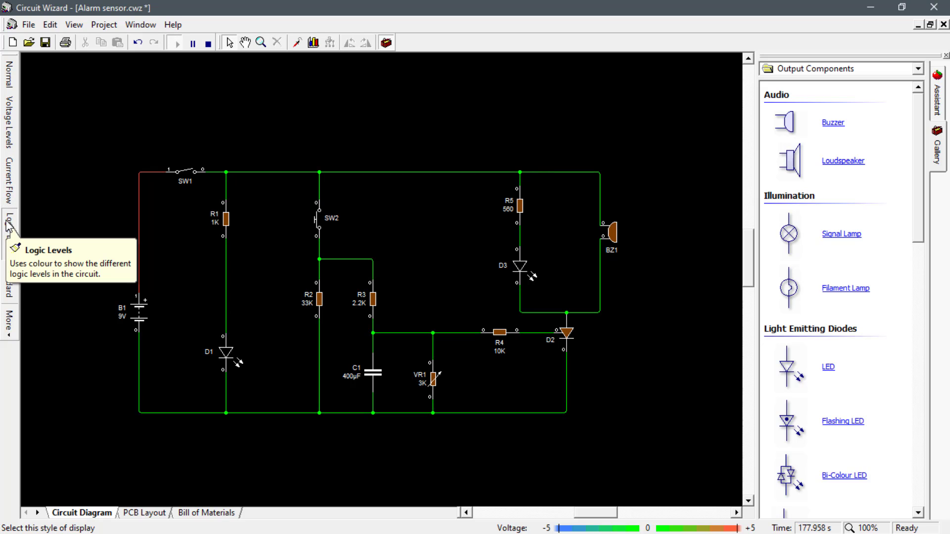
pyautogui.click(13, 276)
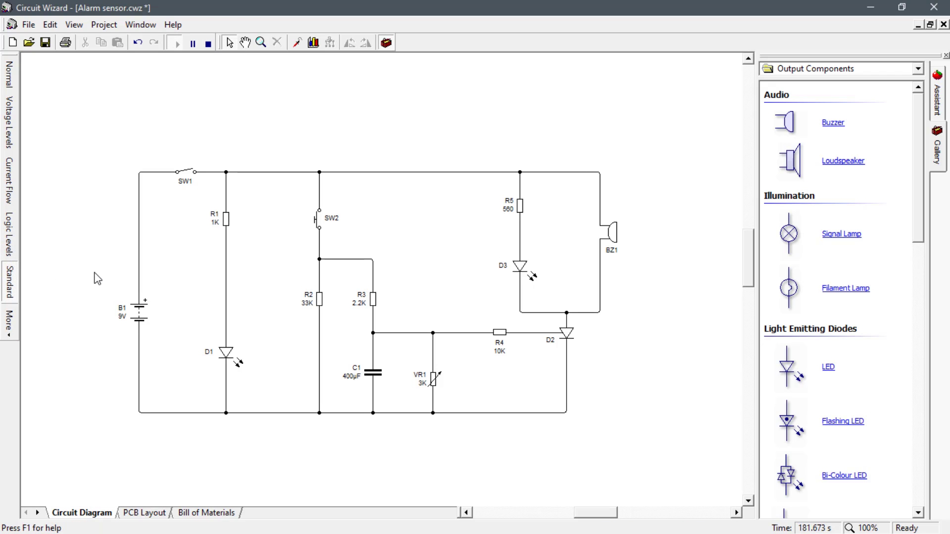
# - Show the running circuit in the Current Flow style and close switch SW1
pyautogui.click(9, 181)
pyautogui.click(188, 174)
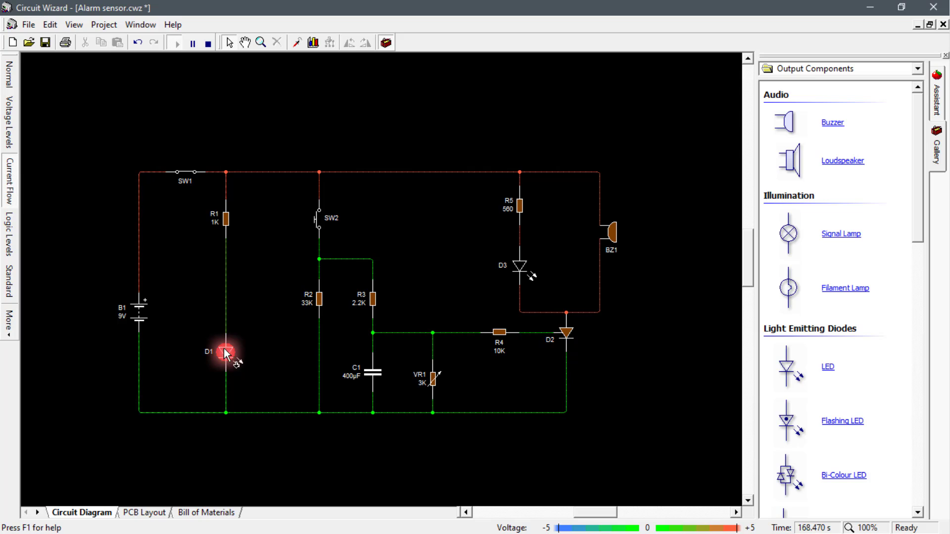
# - Test the alarm by operating push switch SW2 and opening switch SW1, and stop the simulation
pyautogui.moveTo(220, 361)
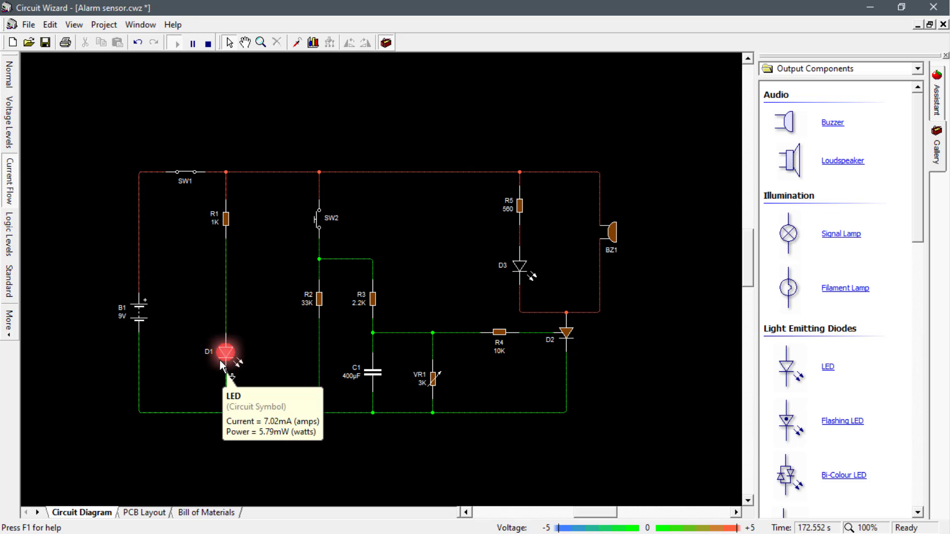
pyautogui.click(317, 231)
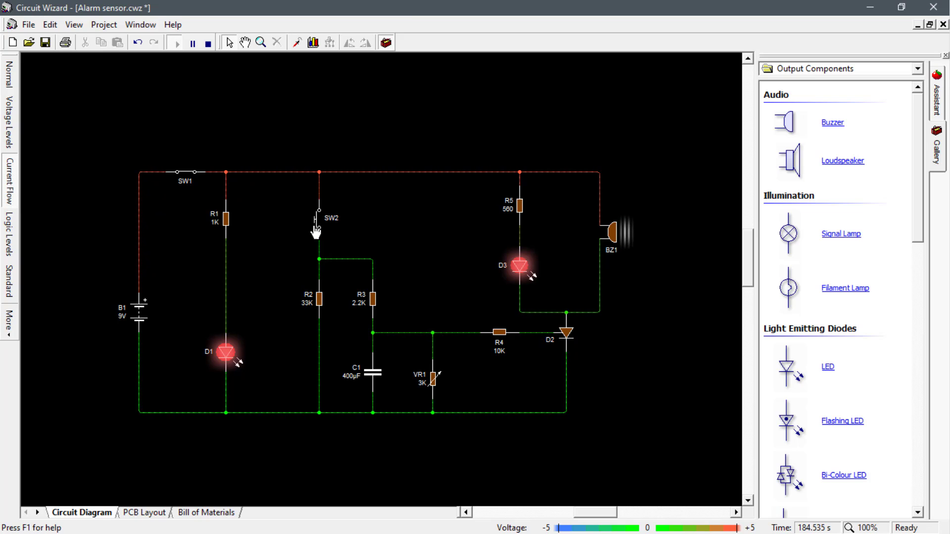
pyautogui.click(185, 174)
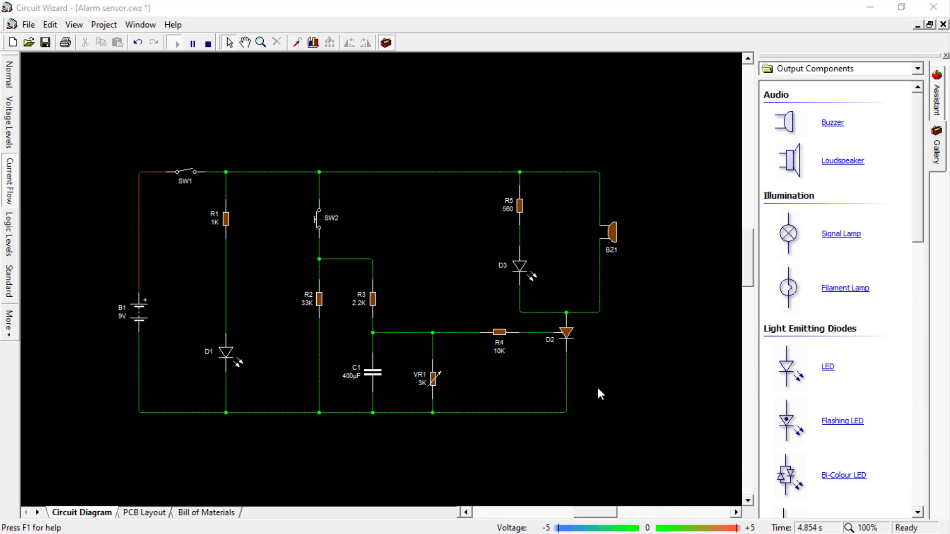
pyautogui.click(208, 44)
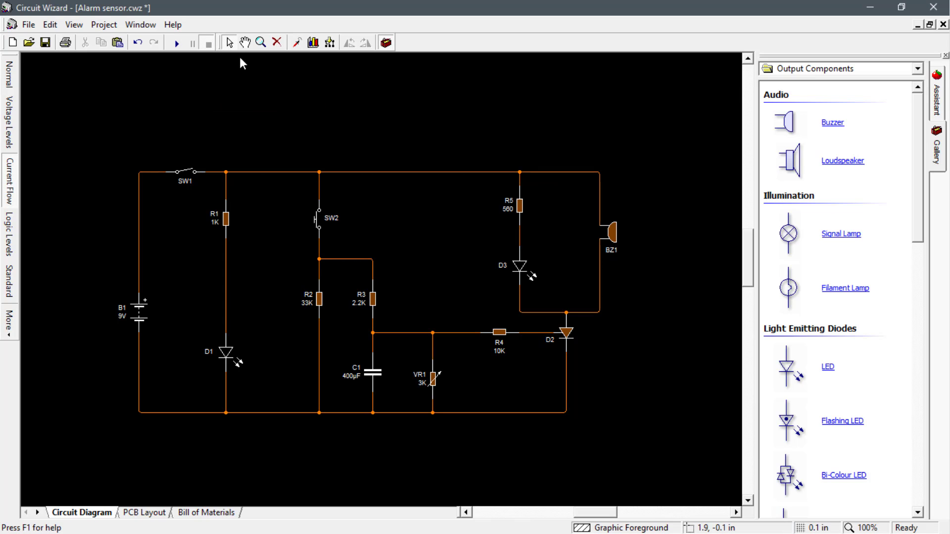
# - Start converting the circuit to a printed circuit board with Single-Sided; Thick Tracks and customization of the layout conversion enabled
pyautogui.click(330, 43)
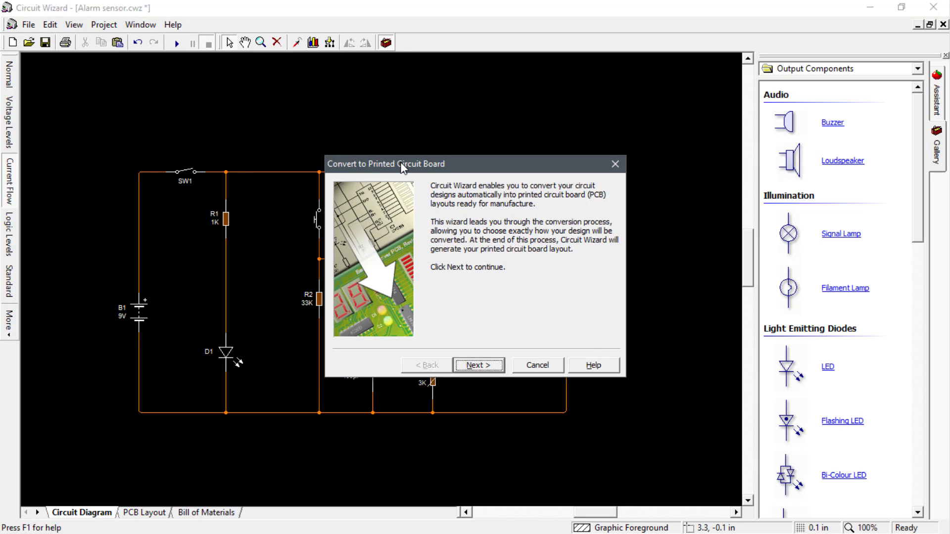
pyautogui.click(479, 366)
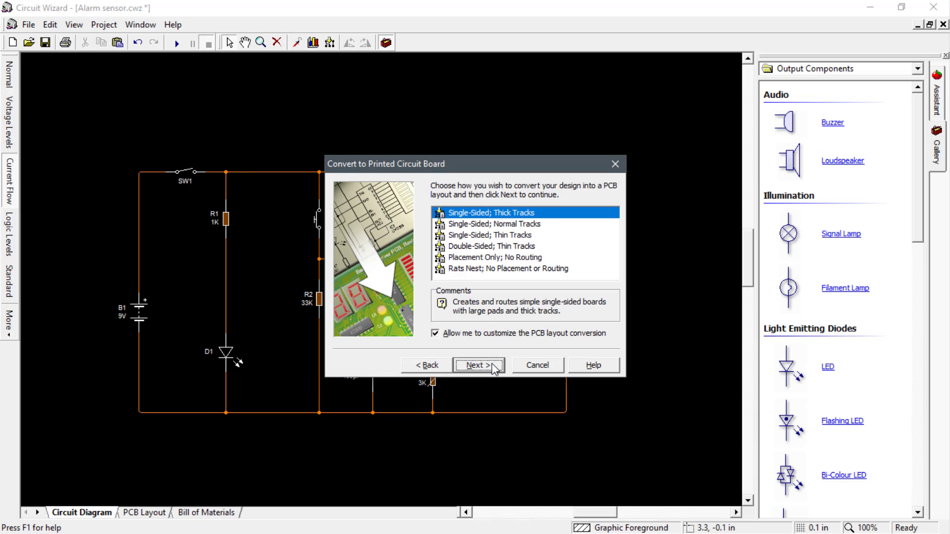
pyautogui.click(486, 373)
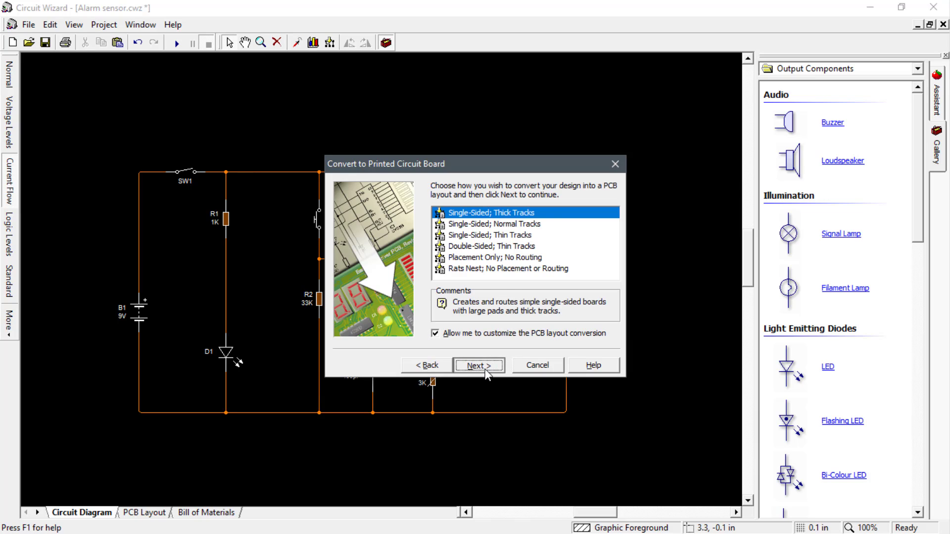
# - Specify a custom size for the rectangular board, with a width of 3 in and a height of 2 in
pyautogui.click(436, 238)
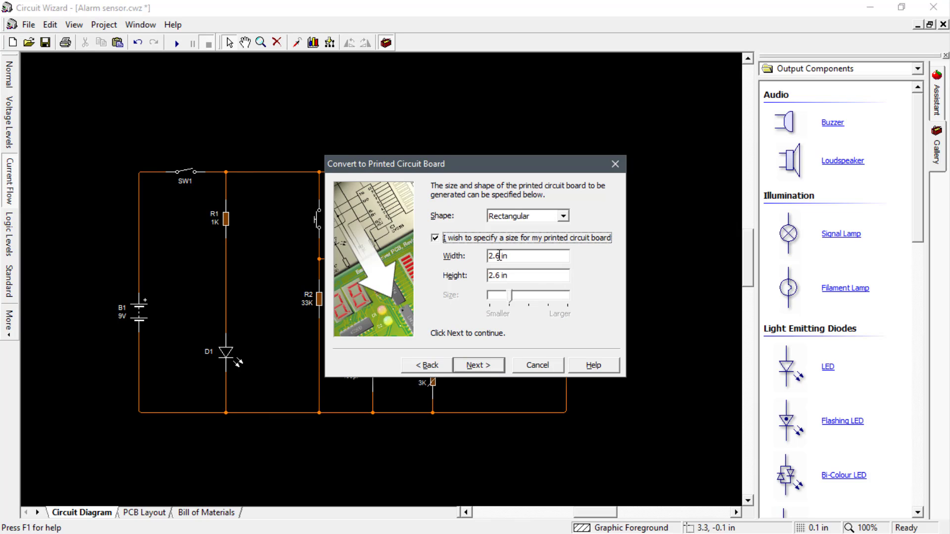
pyautogui.moveTo(500, 255); pyautogui.dragTo(485, 261)
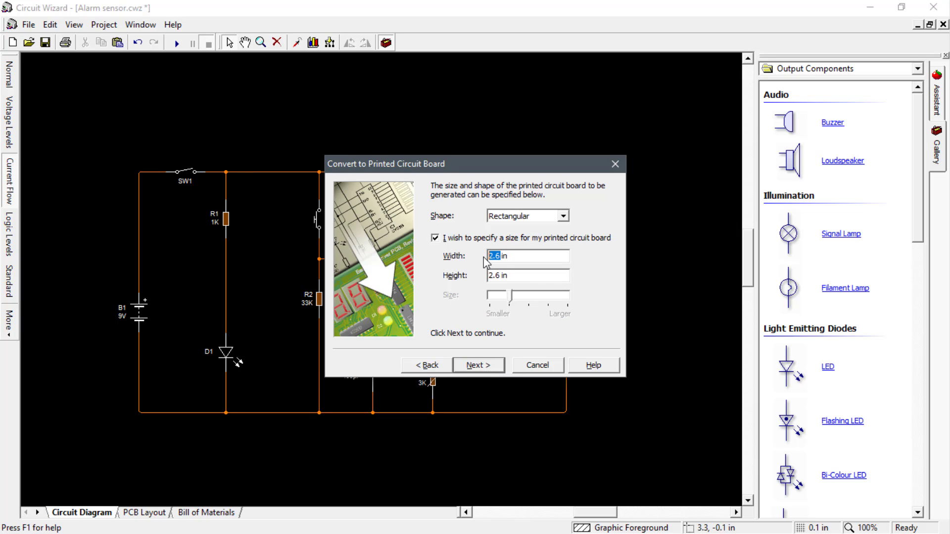
pyautogui.write('3')
pyautogui.moveTo(501, 274); pyautogui.dragTo(486, 275)
pyautogui.write('2')
pyautogui.click(482, 366)
# - Keep customized pads, automatic placement, 0.100" grid routing with 0.060" tracks and automatic copper areas, and generate the PCB layout
pyautogui.click(478, 365)
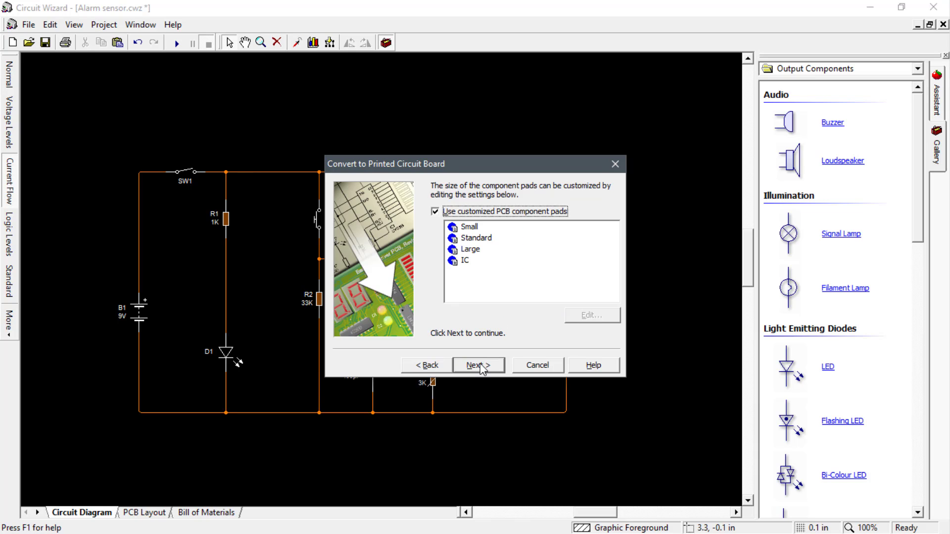
pyautogui.click(461, 230)
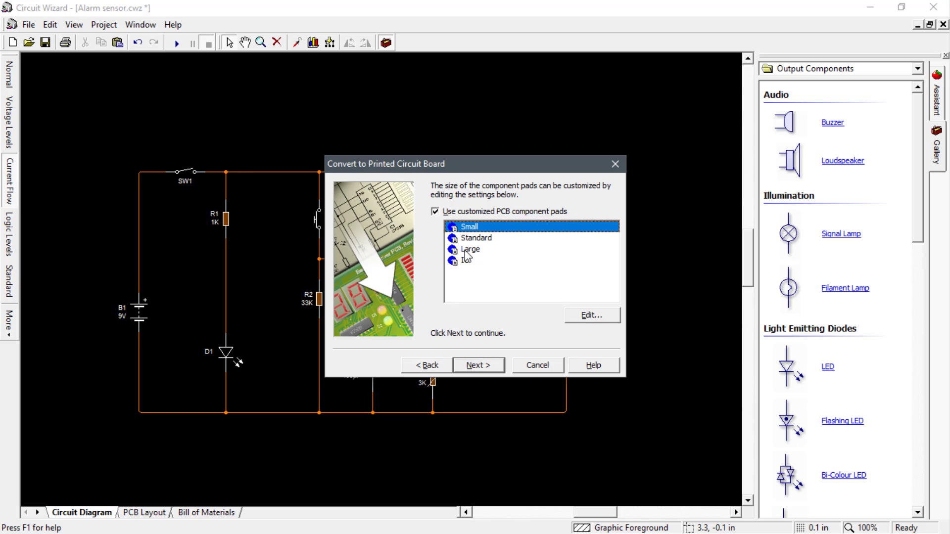
pyautogui.click(483, 368)
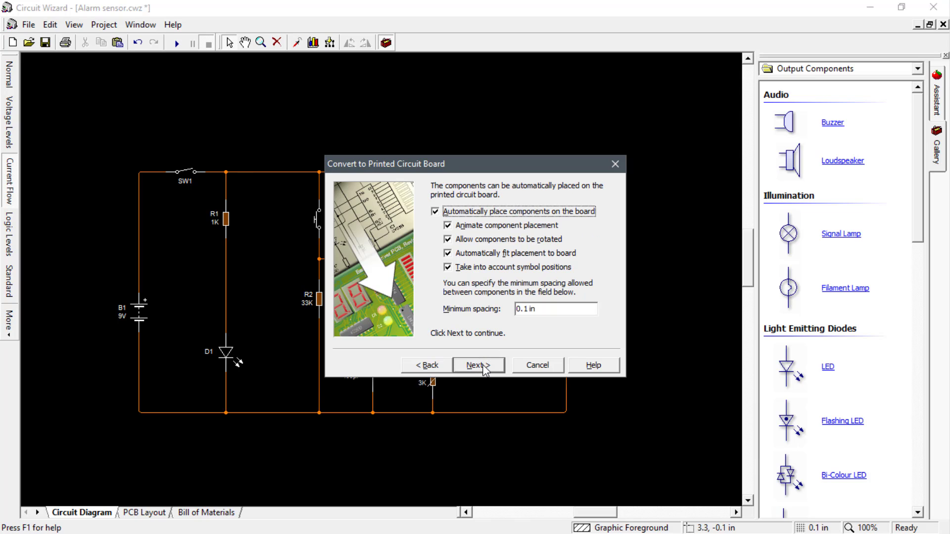
pyautogui.click(478, 366)
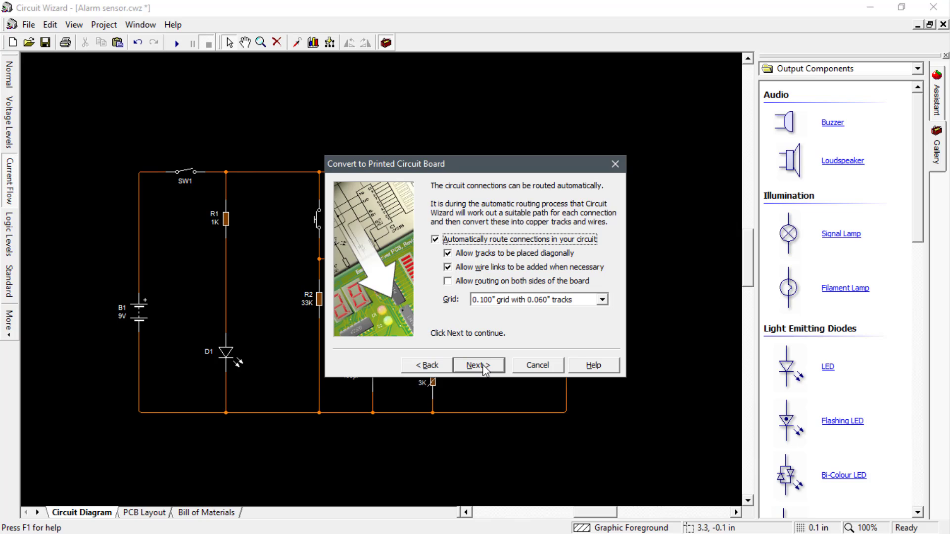
pyautogui.click(478, 365)
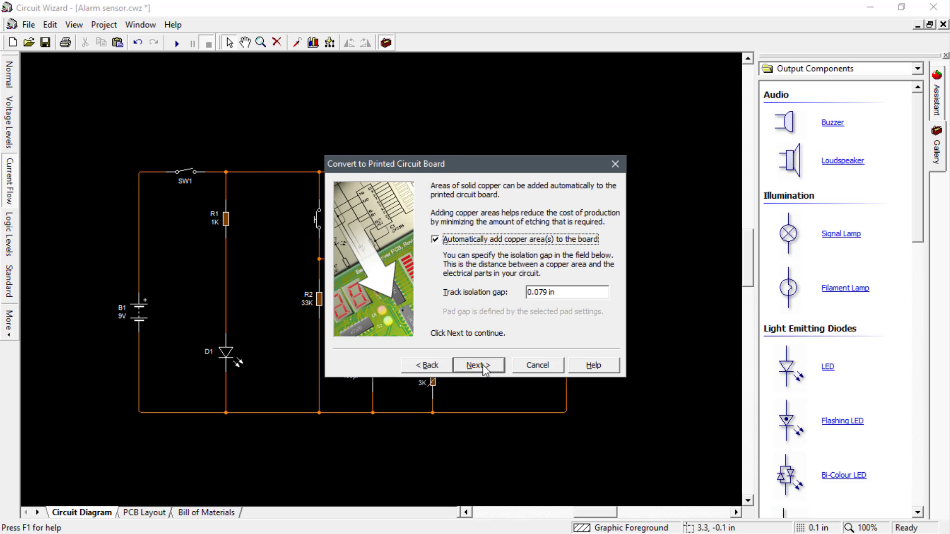
pyautogui.click(478, 366)
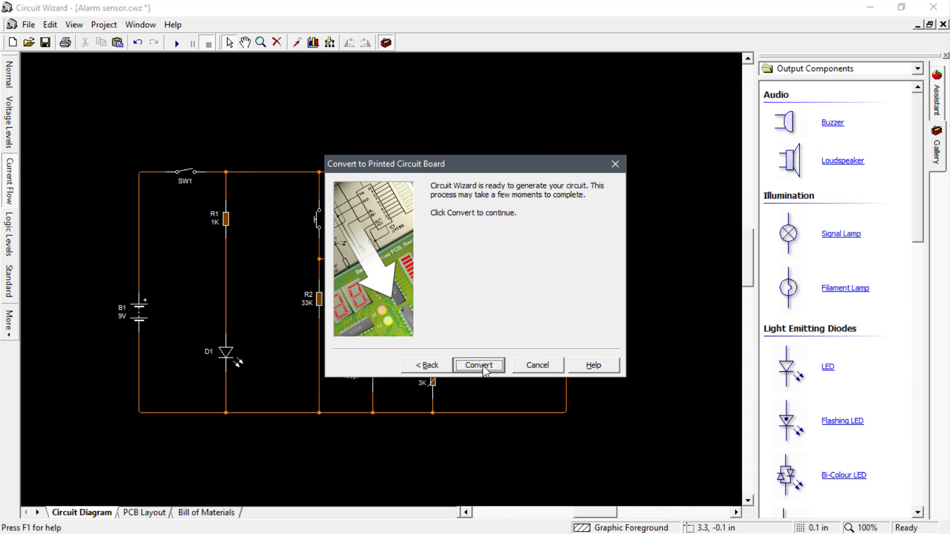
pyautogui.click(479, 366)
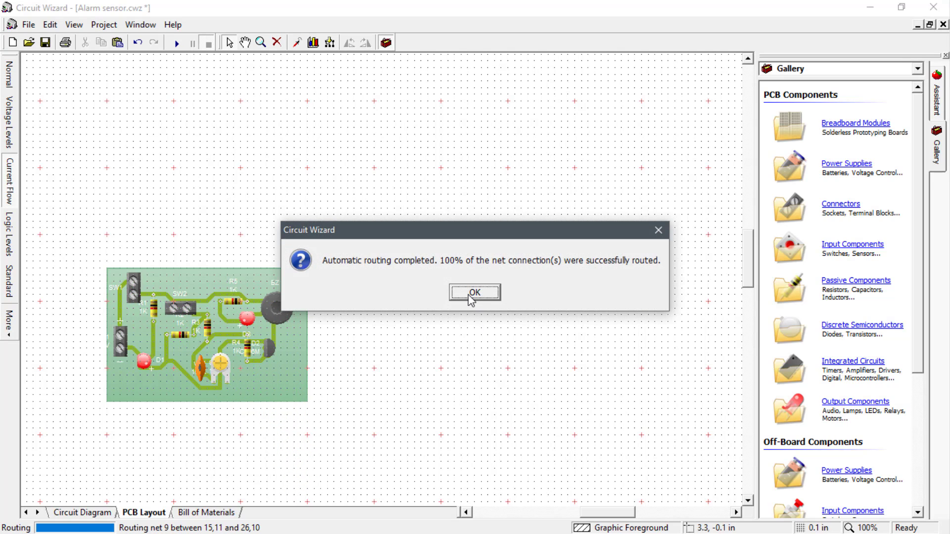
pyautogui.click(471, 295)
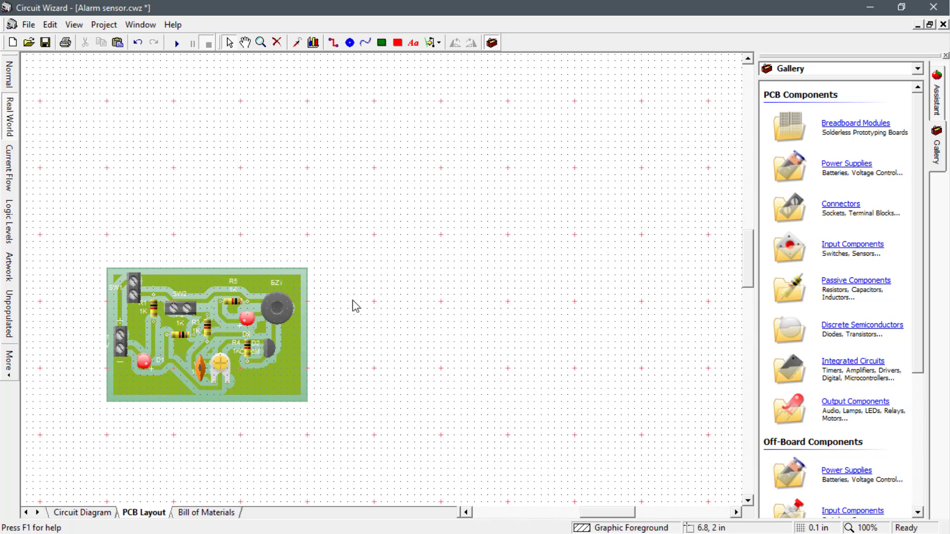
# - Inspect the generated board up close and display its layout in the Artwork style
pyautogui.click(261, 43)
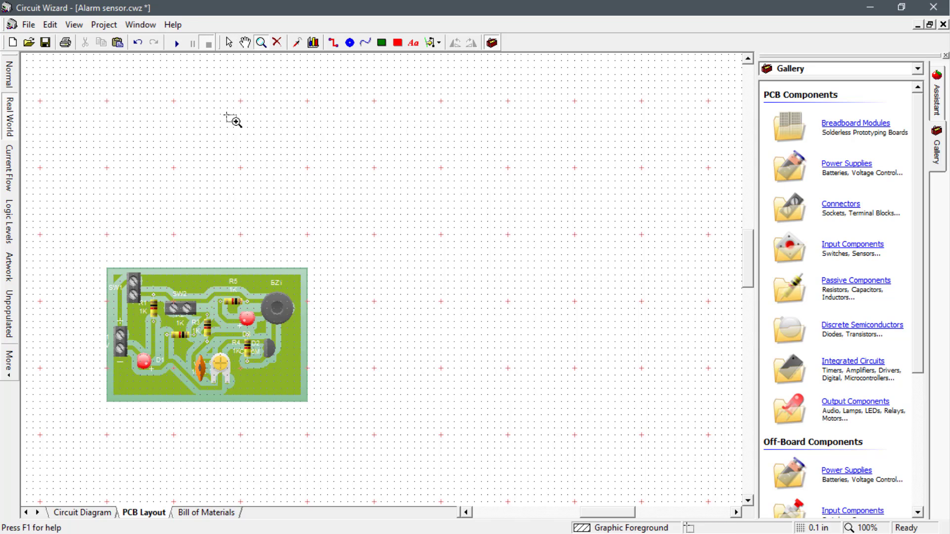
pyautogui.moveTo(78, 224); pyautogui.dragTo(330, 434)
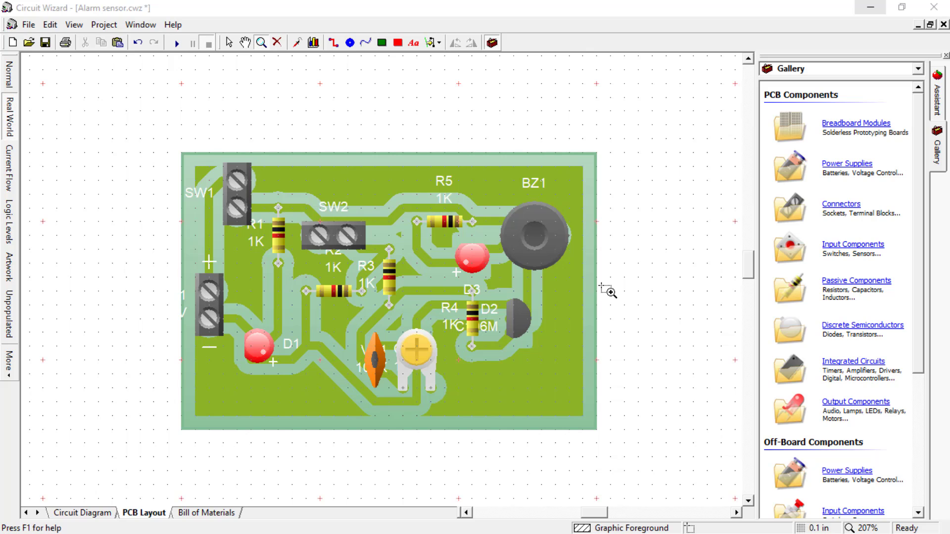
pyautogui.click(10, 268)
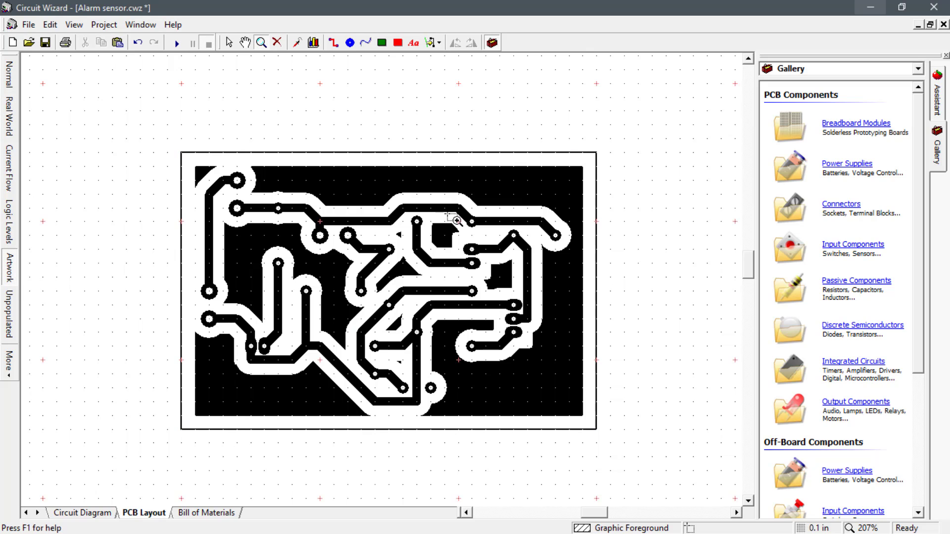